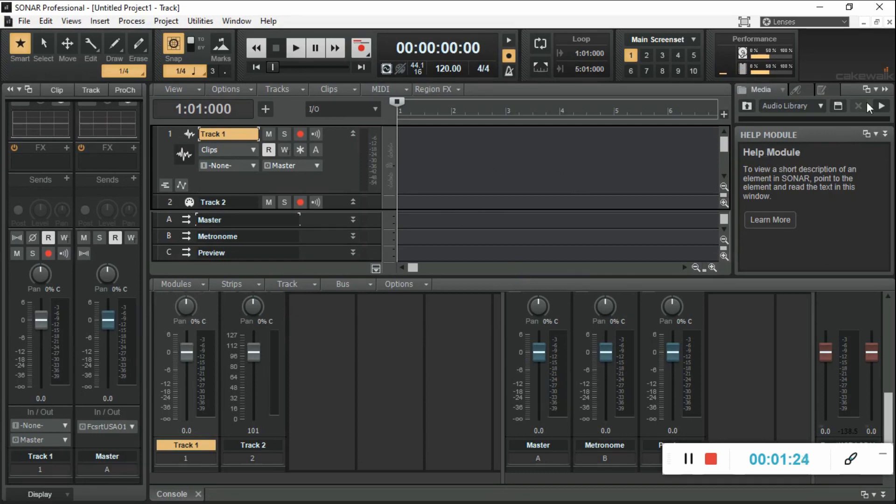
Step: Collapse the browser and inspector panes and hide the docked console so the track view fills the workspace
{"action": "left_click", "coordinate": [885, 89]}
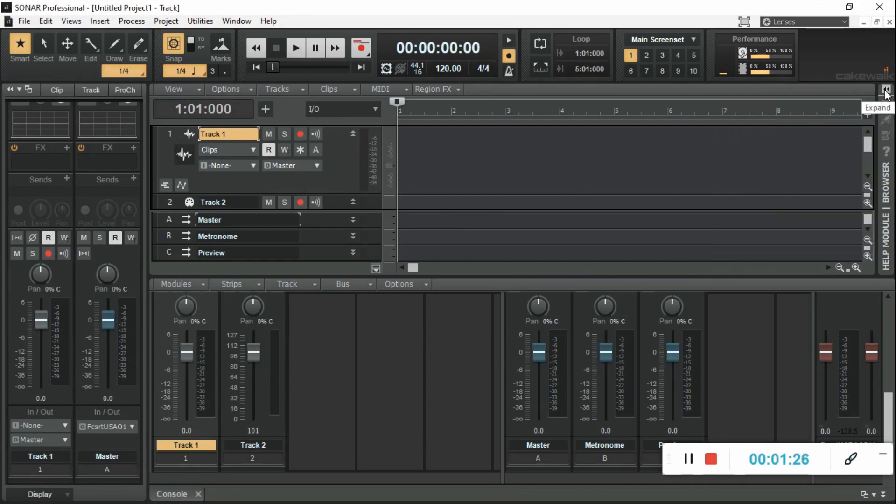
{"action": "left_click", "coordinate": [10, 89]}
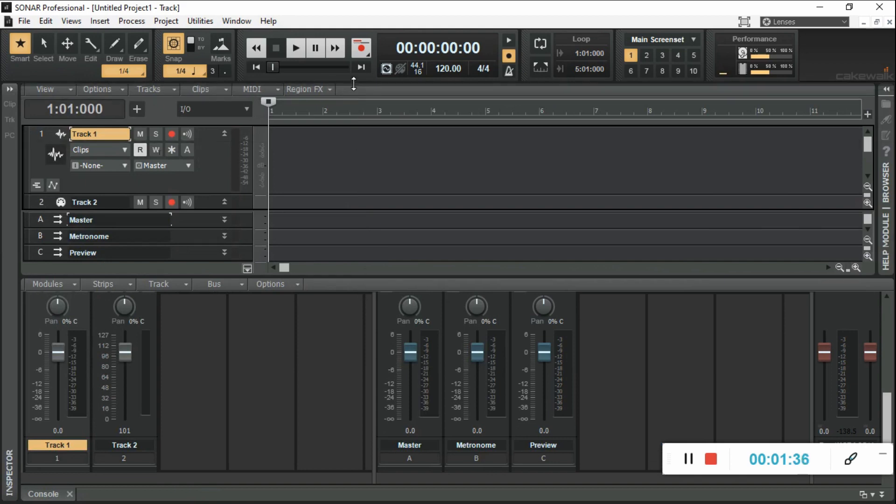
{"action": "double_click", "coordinate": [354, 83]}
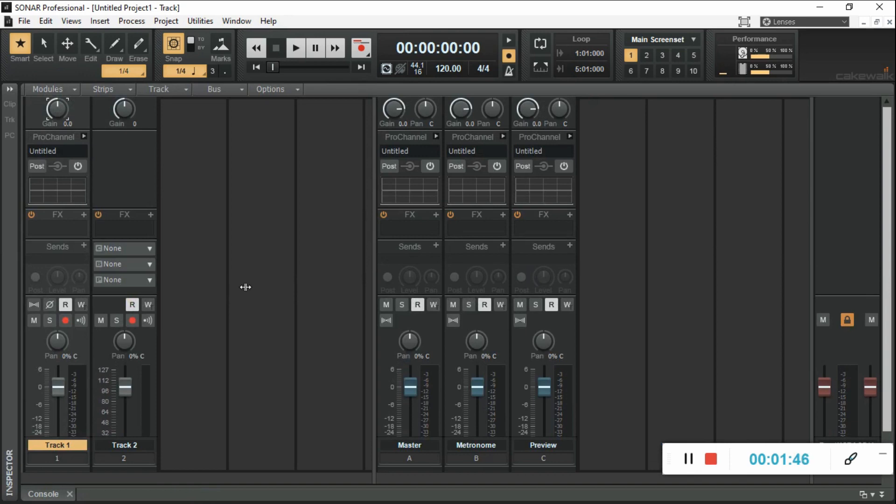
{"action": "key", "text": "d"}
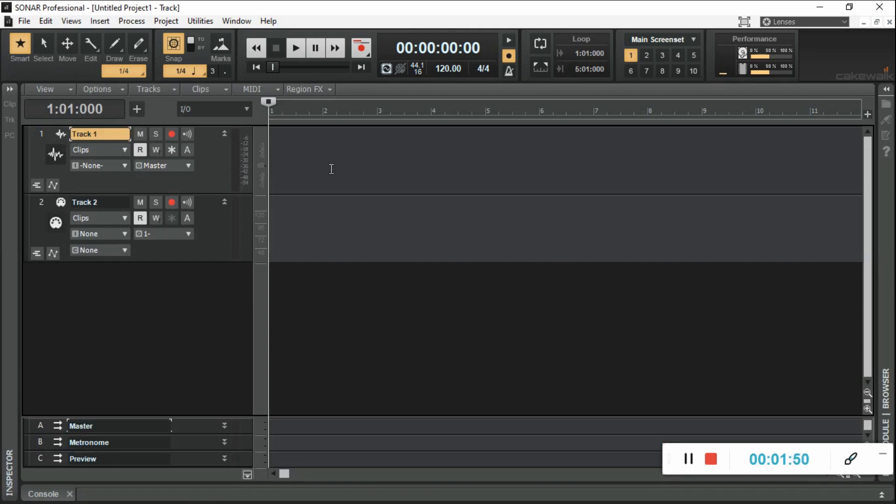
Step: Expand the inspector and browser, switch to the console and back to the tracks, and collapse both panes again
{"action": "left_click", "coordinate": [9, 89]}
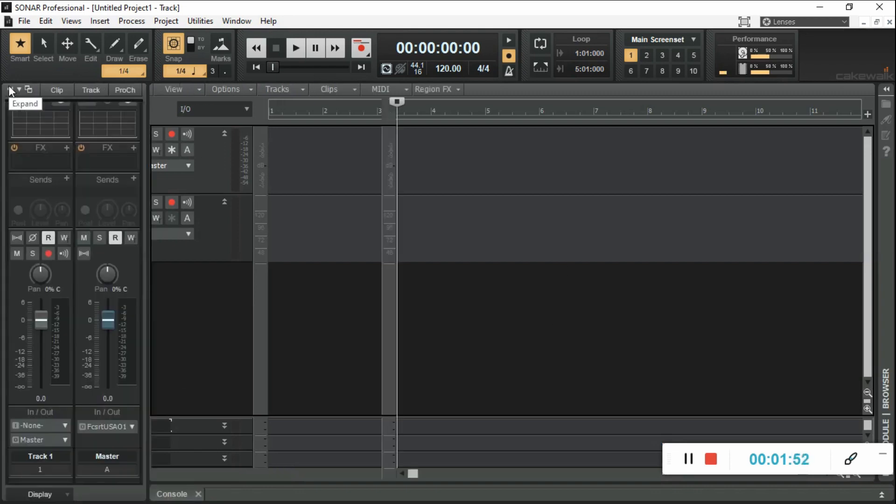
{"action": "left_click", "coordinate": [886, 90]}
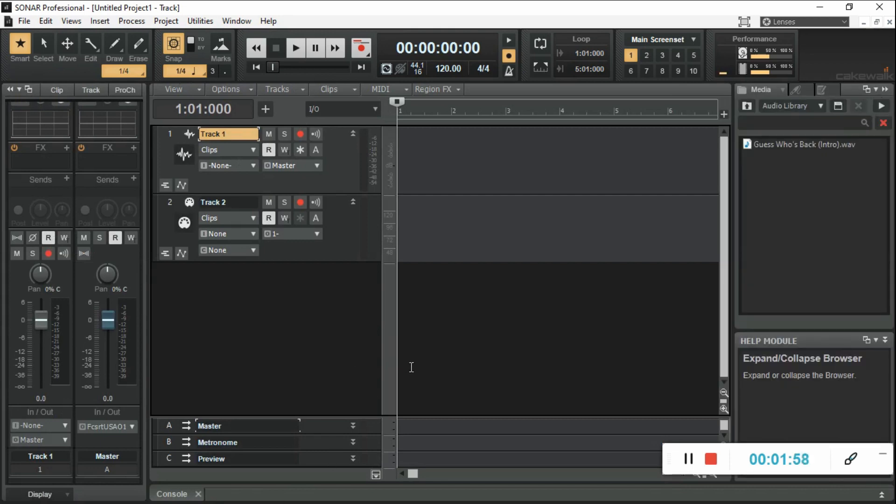
{"action": "key", "text": "alt+2"}
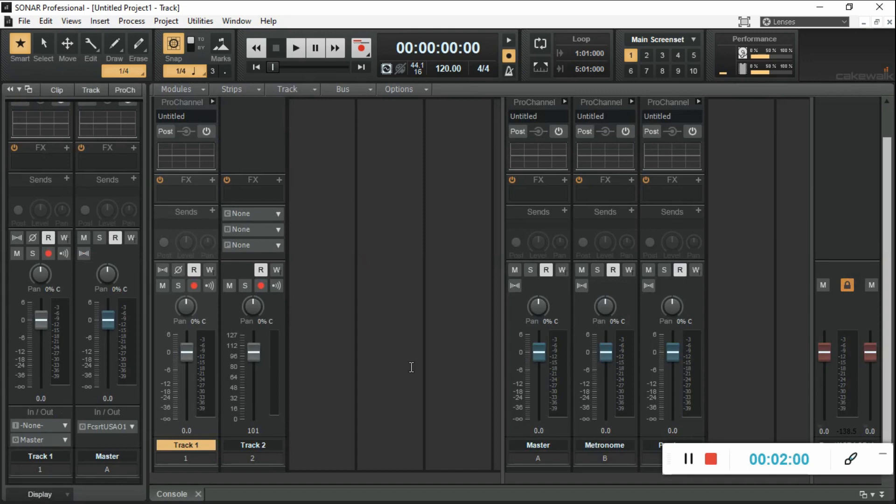
{"action": "key", "text": "alt+1"}
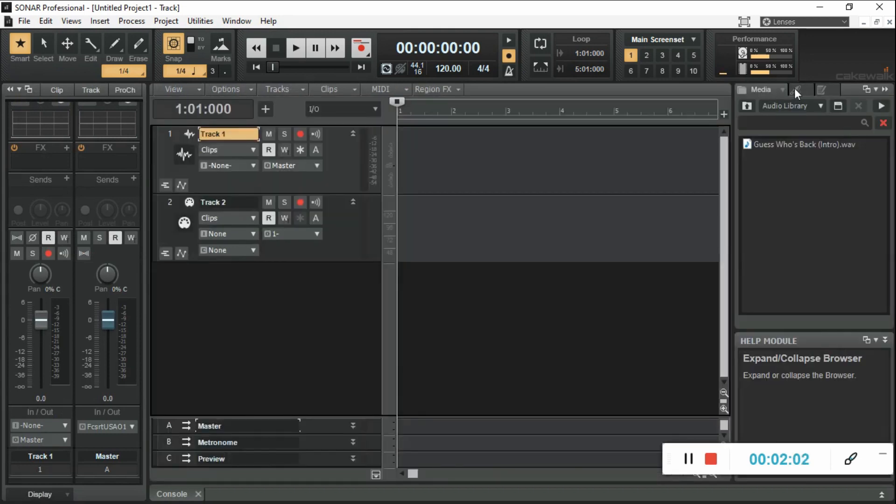
{"action": "left_click", "coordinate": [885, 93]}
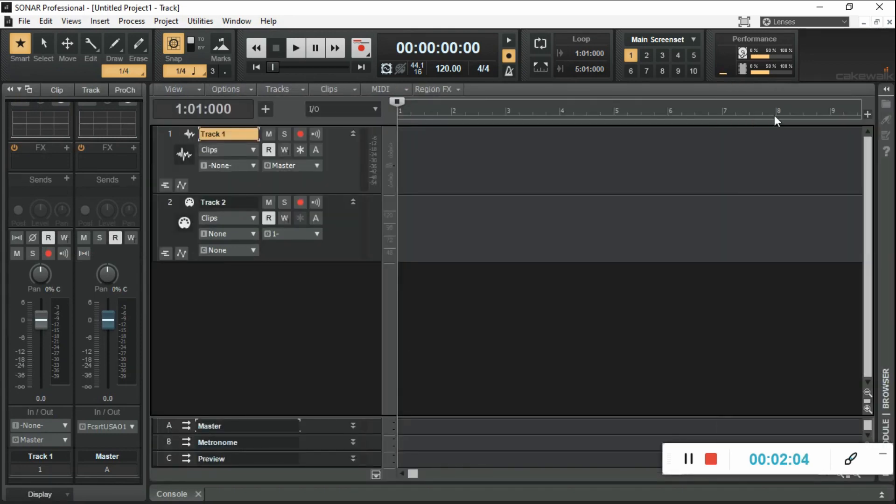
{"action": "left_click", "coordinate": [12, 87]}
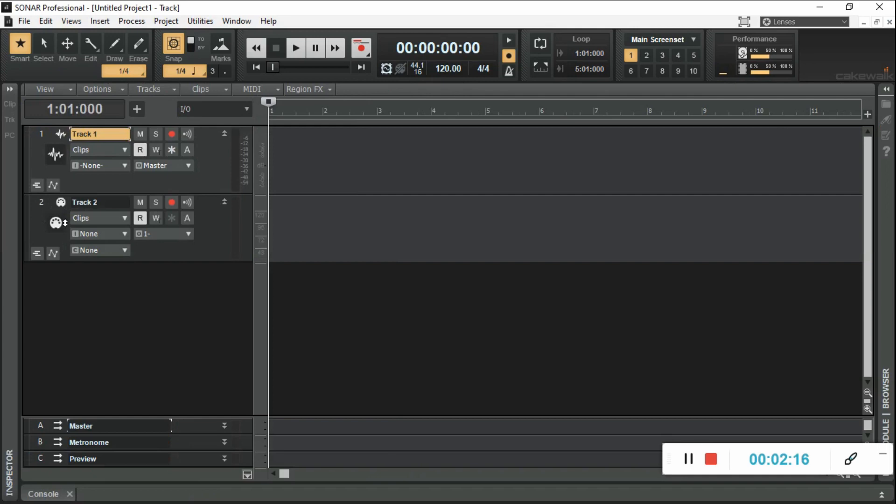
Step: Delete MIDI Track 2 from the project
{"action": "right_click", "coordinate": [177, 249]}
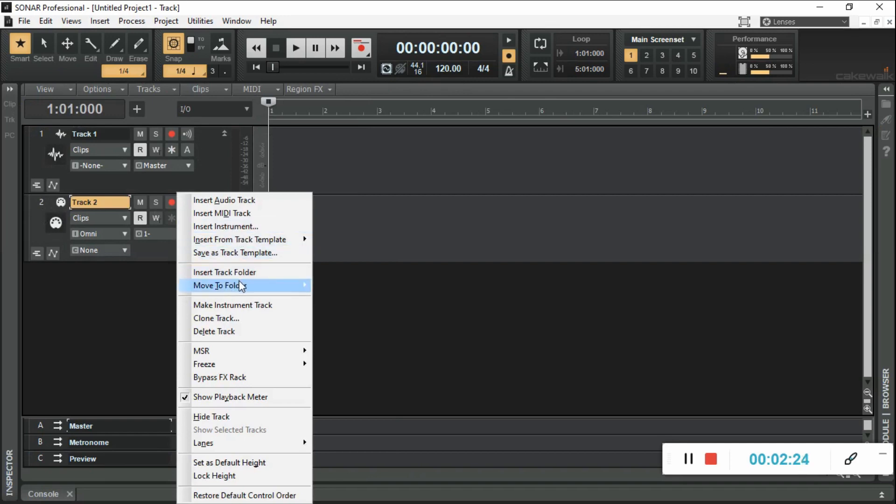
{"action": "left_click", "coordinate": [226, 332]}
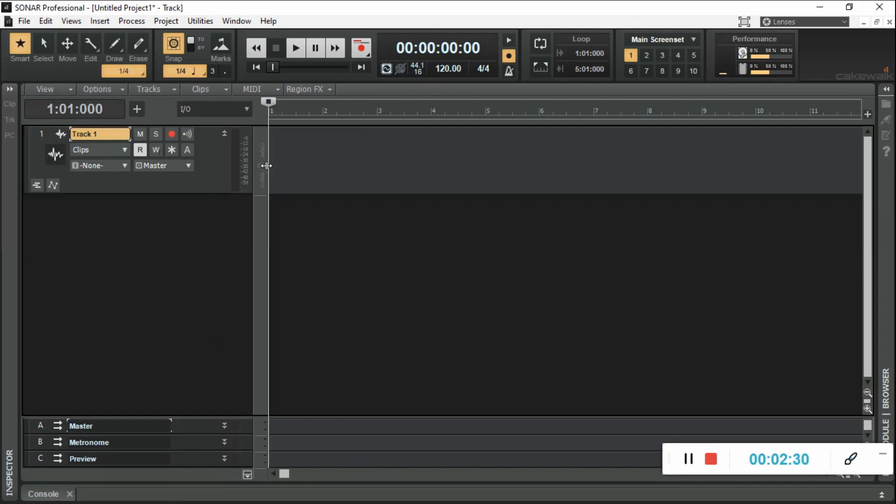
Step: Apply the Custom track control preset, widen the track header area and slightly reduce Track 1's height
{"action": "left_click_drag", "start_coordinate": [266, 166], "coordinate": [345, 178]}
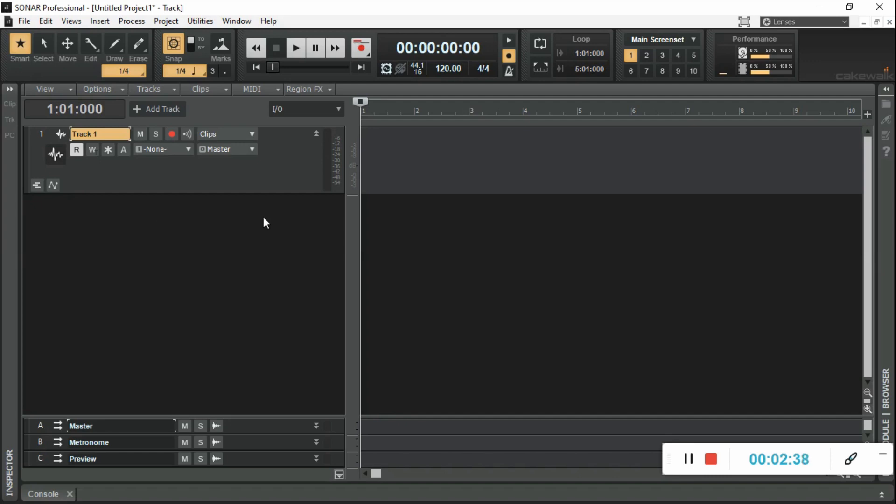
{"action": "left_click", "coordinate": [339, 108]}
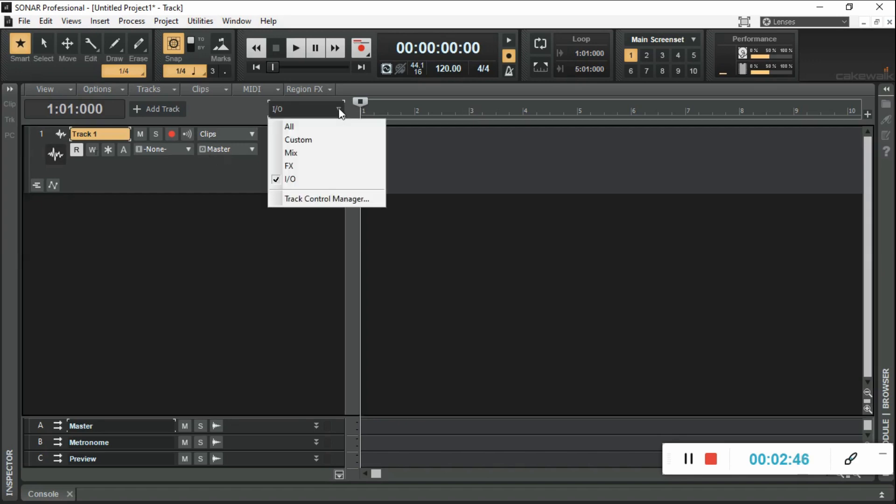
{"action": "left_click", "coordinate": [307, 140]}
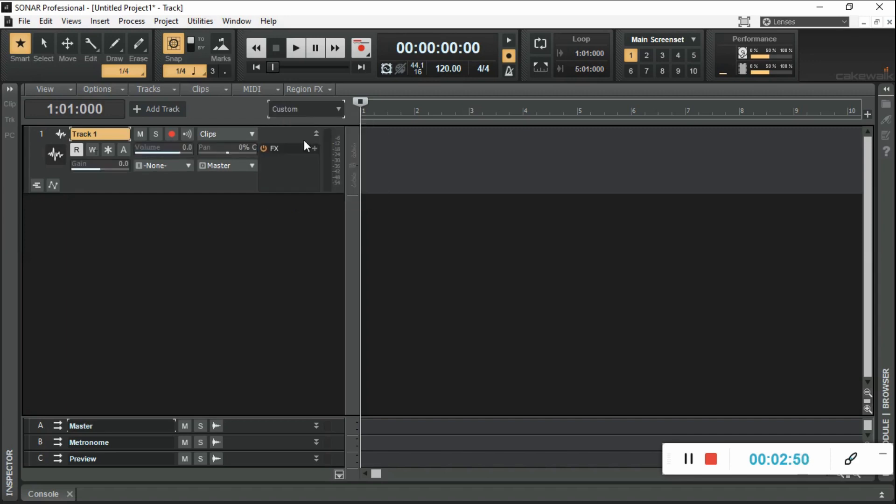
{"action": "left_click_drag", "start_coordinate": [345, 161], "coordinate": [379, 176]}
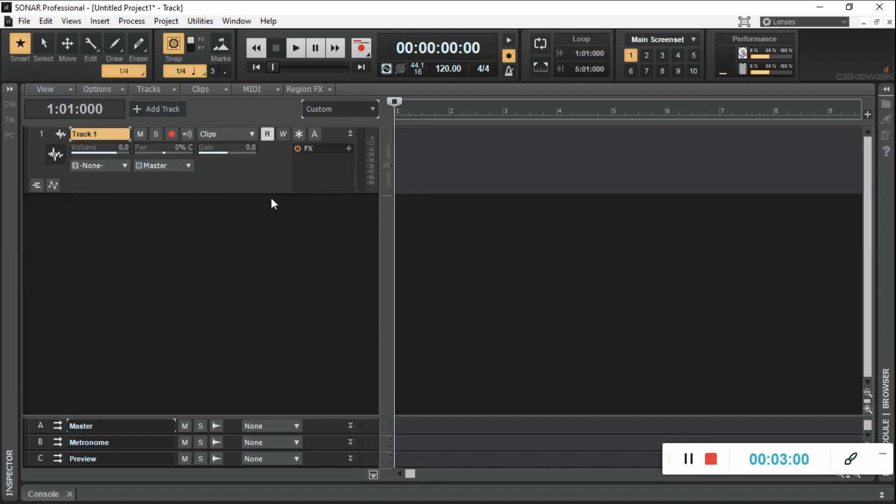
{"action": "left_click_drag", "start_coordinate": [274, 192], "coordinate": [276, 177]}
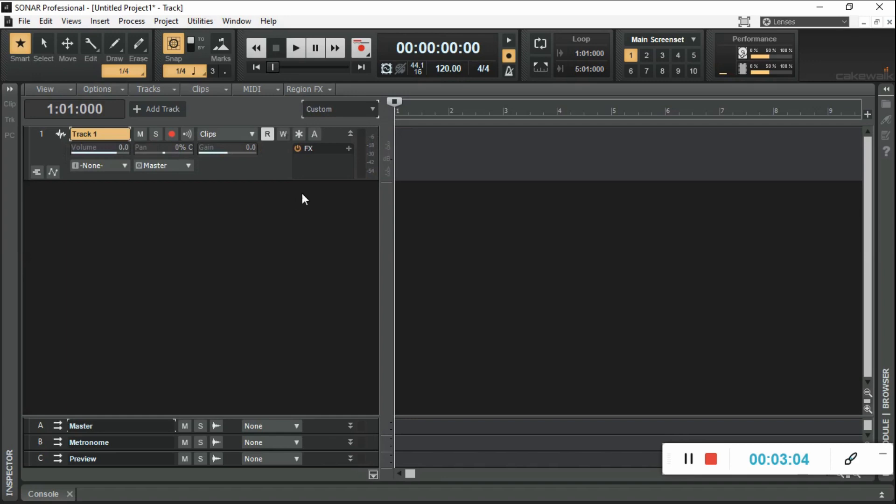
Step: Review the Custom preset's visible controls for each strip type in the Track Control Manager, including Aux and the preset list
{"action": "left_click", "coordinate": [372, 110]}
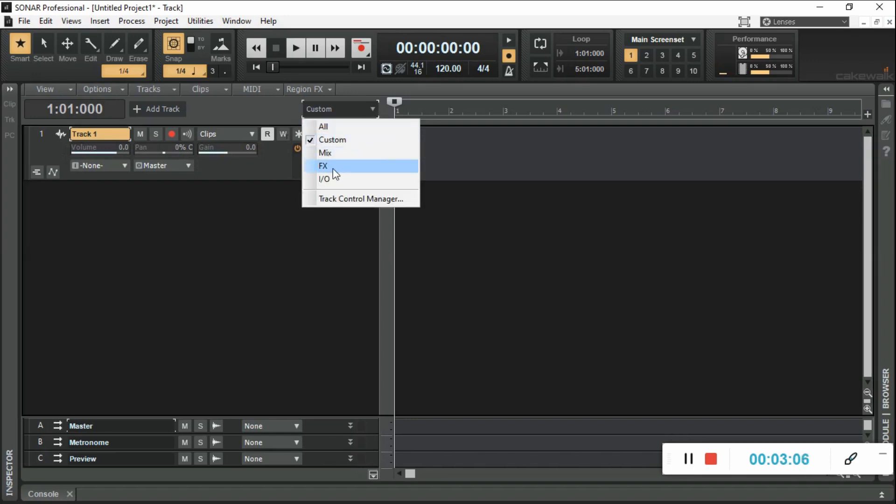
{"action": "left_click", "coordinate": [333, 199]}
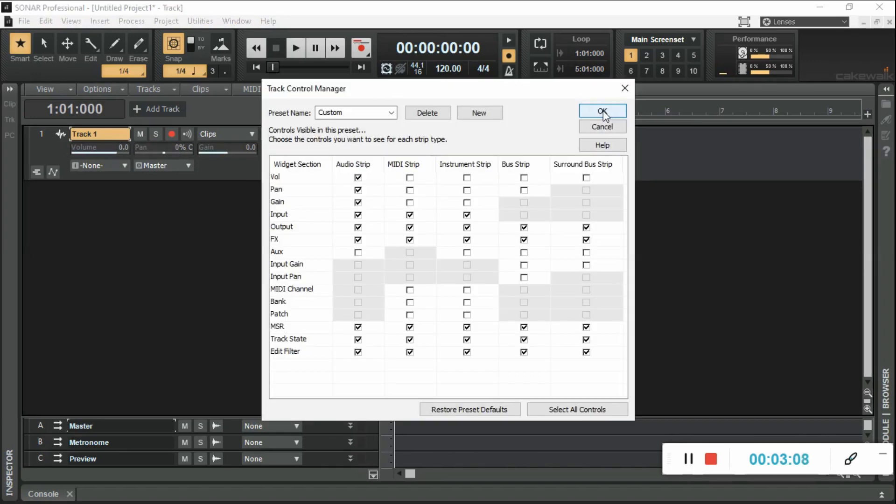
{"action": "left_click", "coordinate": [357, 253]}
{"action": "left_click", "coordinate": [358, 252]}
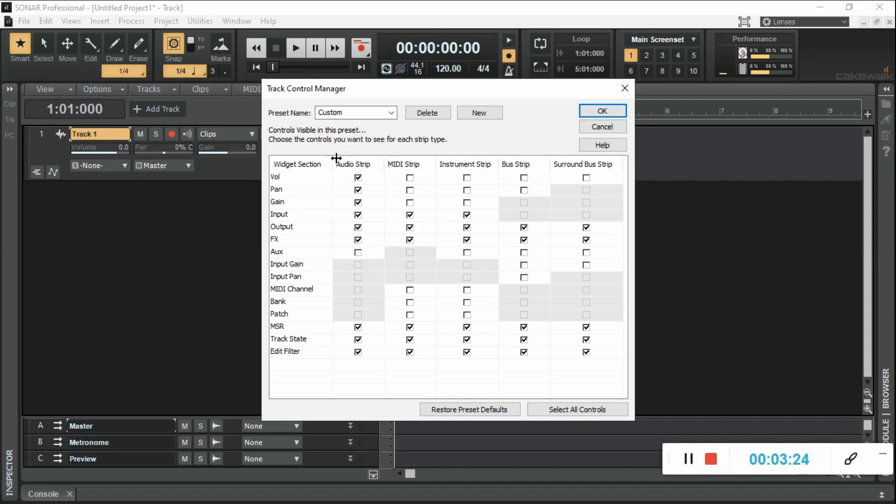
{"action": "left_click", "coordinate": [392, 113]}
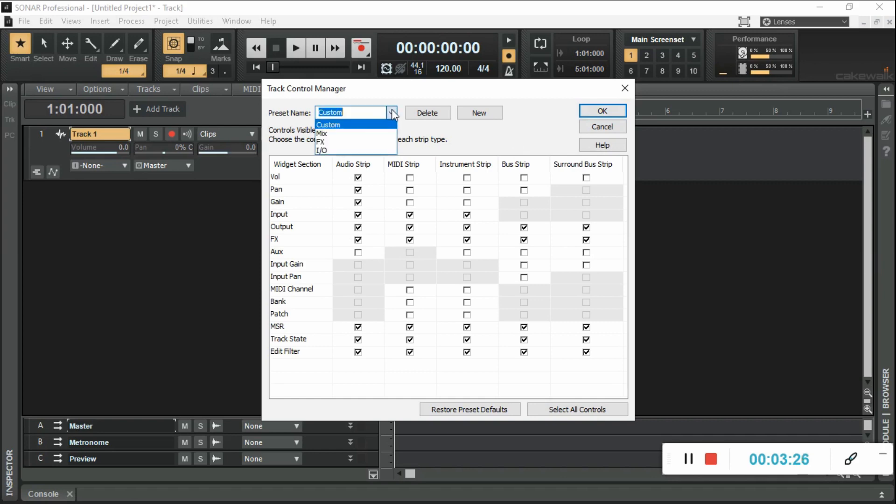
{"action": "left_click", "coordinate": [392, 113]}
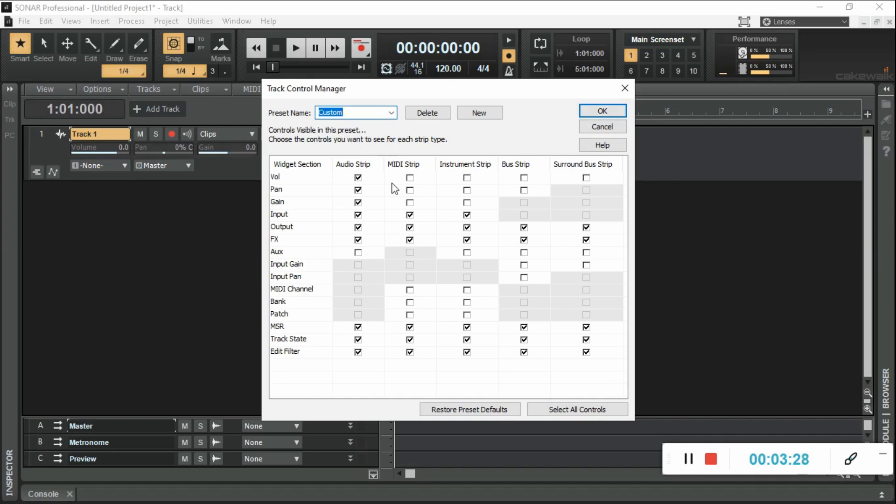
{"action": "left_click", "coordinate": [597, 112]}
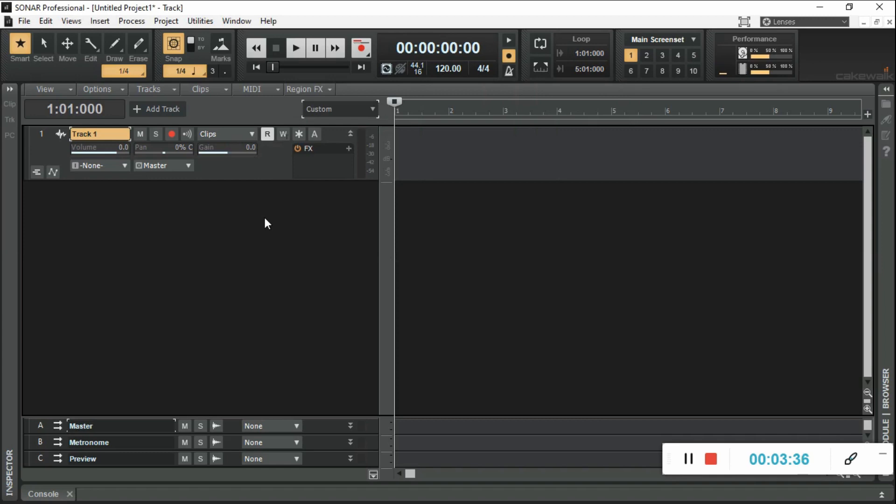
Step: Set Track 1's input to Left Focusrite USB ASIO Input 1
{"action": "left_click", "coordinate": [122, 165]}
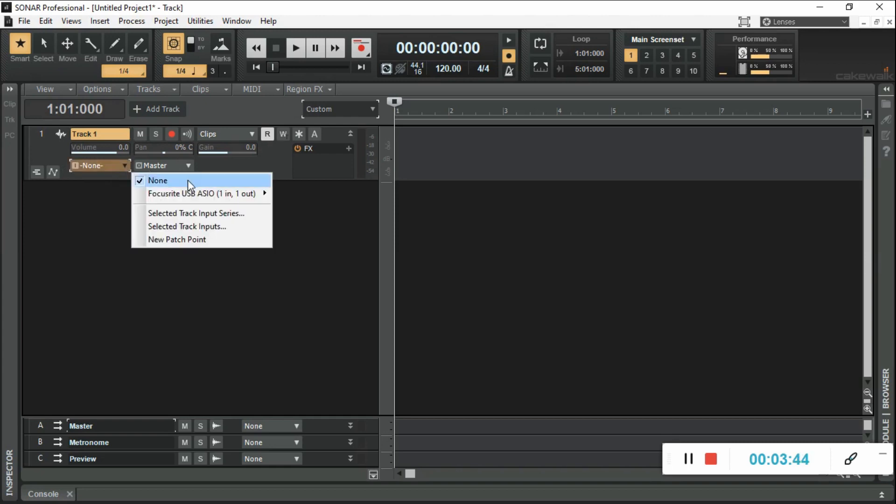
{"action": "mouse_move", "coordinate": [199, 196]}
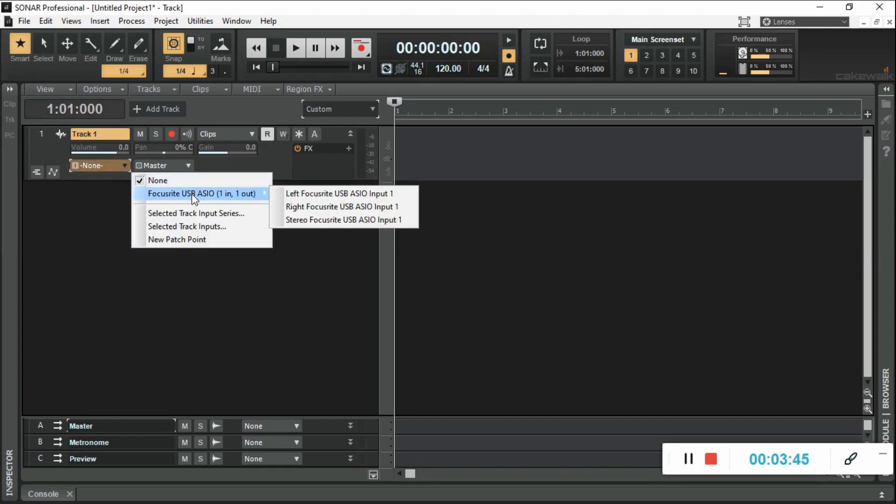
{"action": "left_click", "coordinate": [315, 195]}
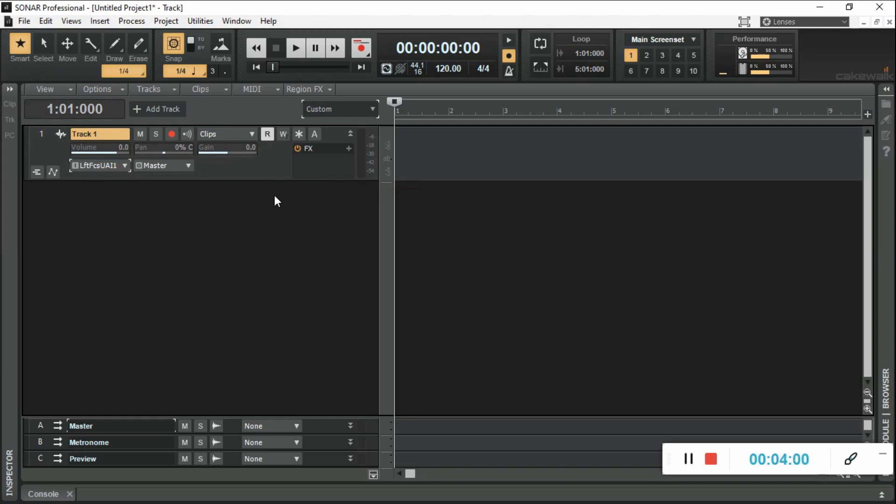
Step: Clone Track 1 with its properties, effects and sends, using 6 repetitions starting at track 2
{"action": "right_click", "coordinate": [237, 161]}
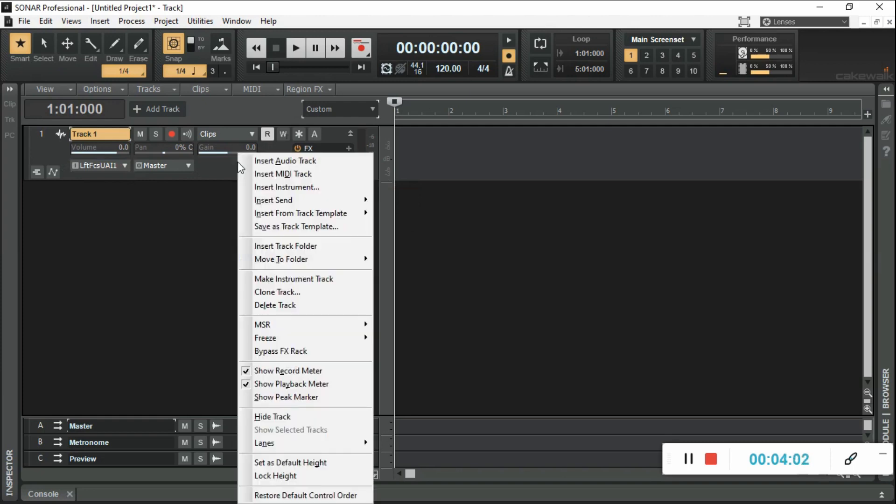
{"action": "left_click", "coordinate": [309, 294]}
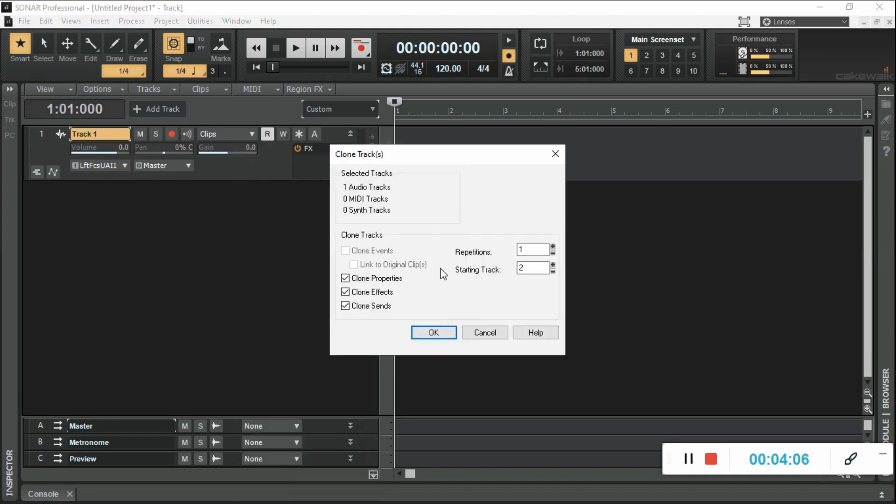
{"action": "left_click", "coordinate": [553, 246]}
{"action": "left_click", "coordinate": [552, 246]}
{"action": "left_click", "coordinate": [552, 246]}
{"action": "left_click", "coordinate": [552, 246]}
{"action": "left_click", "coordinate": [552, 246]}
{"action": "left_click", "coordinate": [426, 331]}
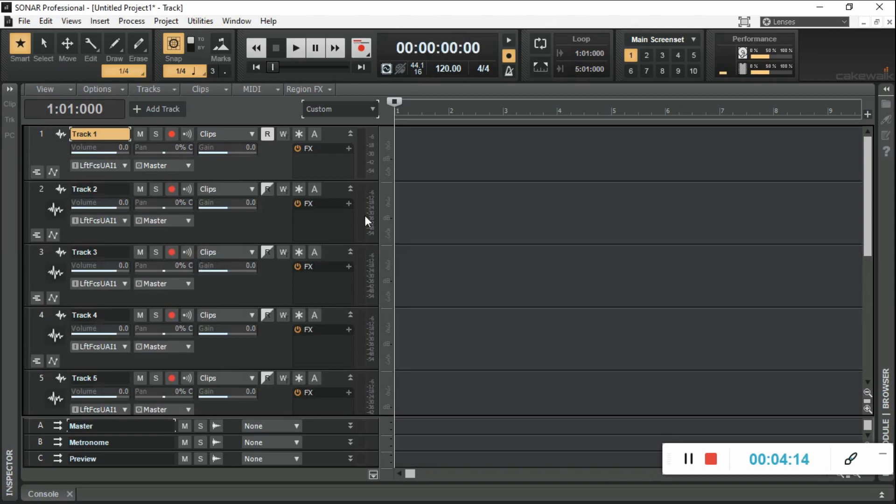
{"action": "scroll", "coordinate": [325, 219], "scroll_direction": "down", "scroll_amount": 3}
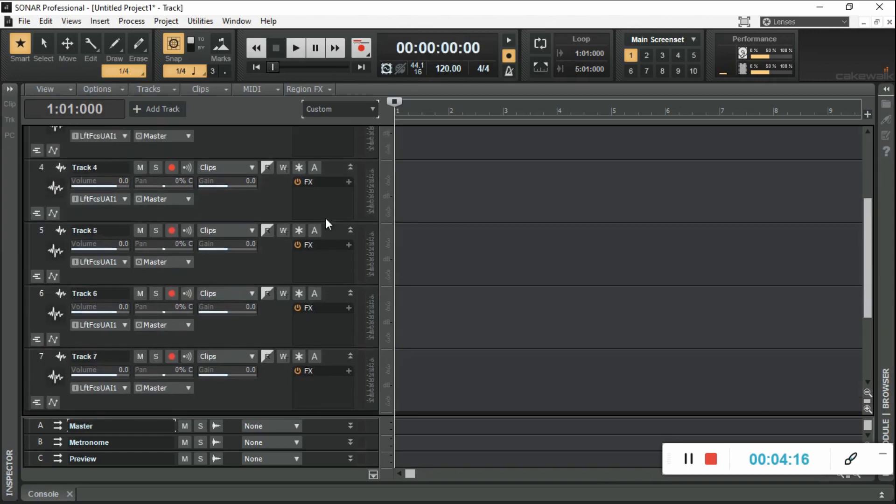
{"action": "scroll", "coordinate": [325, 218], "scroll_direction": "up", "scroll_amount": 3}
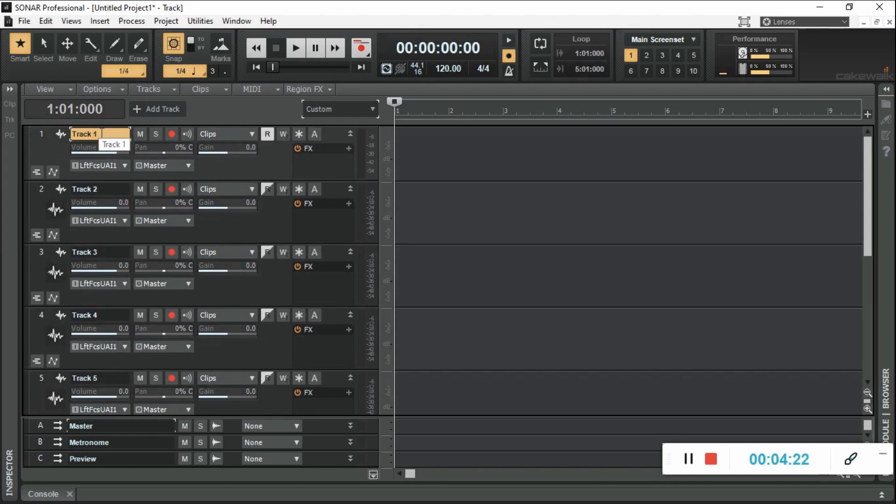
Step: Rename Track 1 as Instrumental and Track 2 as Main Vocal
{"action": "double_click", "coordinate": [99, 134]}
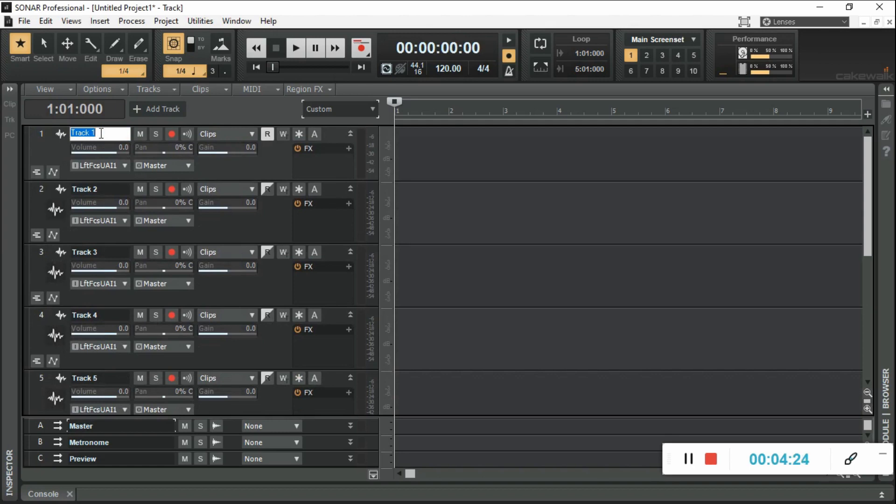
{"action": "type", "text": "Instrumental"}
{"action": "key", "text": "Return"}
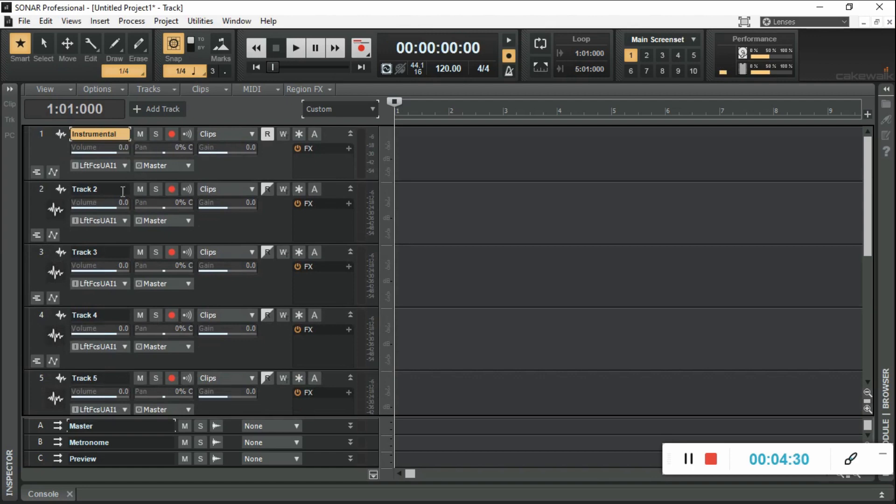
{"action": "double_click", "coordinate": [103, 192]}
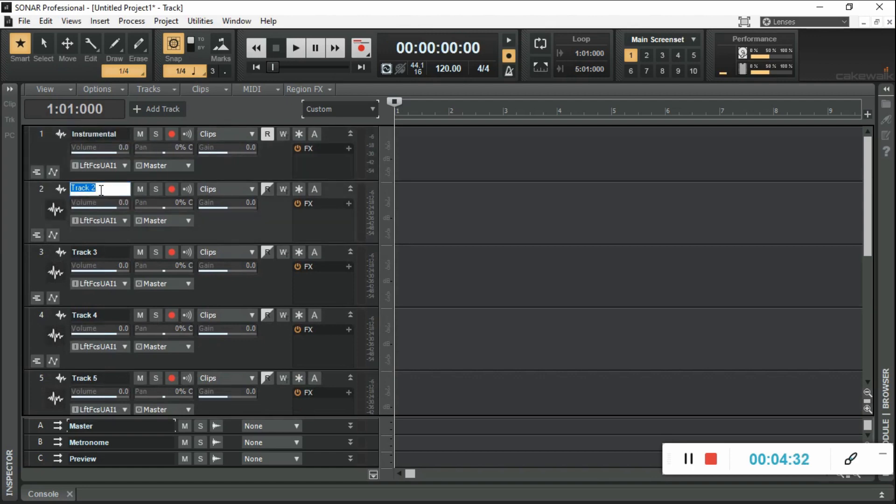
{"action": "type", "text": "Main Vocal"}
{"action": "key", "text": "Return"}
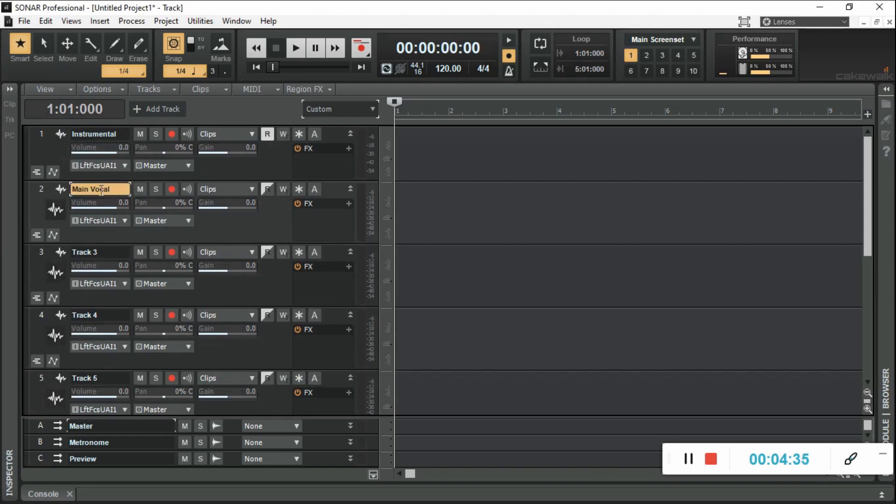
Step: Rename Track 3 as Dub Main and Track 4 as Backgrounds/Punches
{"action": "double_click", "coordinate": [97, 252]}
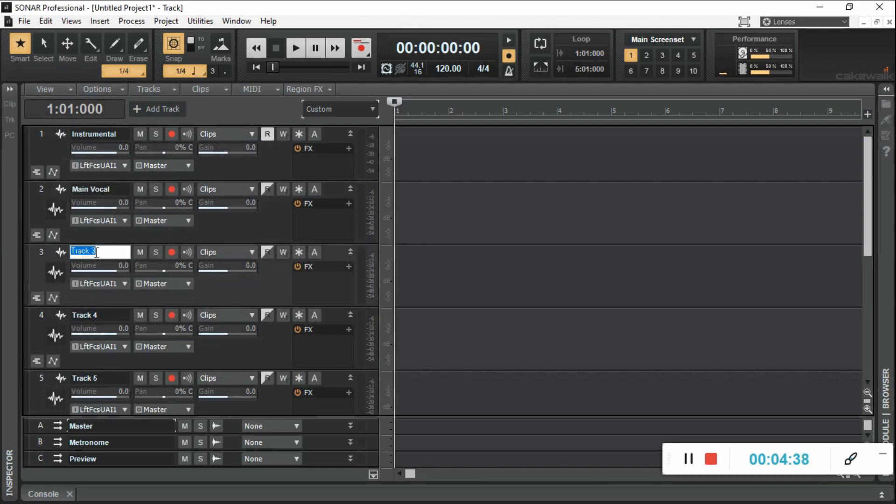
{"action": "type", "text": "Dub Main"}
{"action": "key", "text": "Return"}
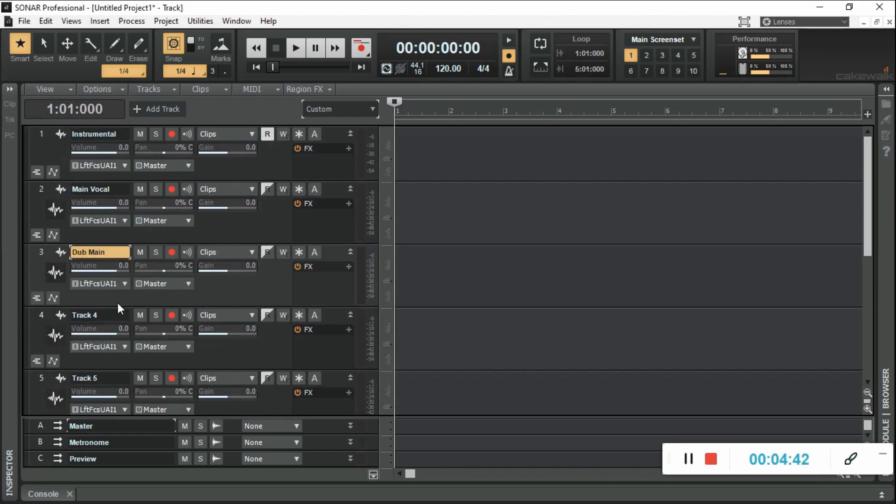
{"action": "double_click", "coordinate": [101, 313]}
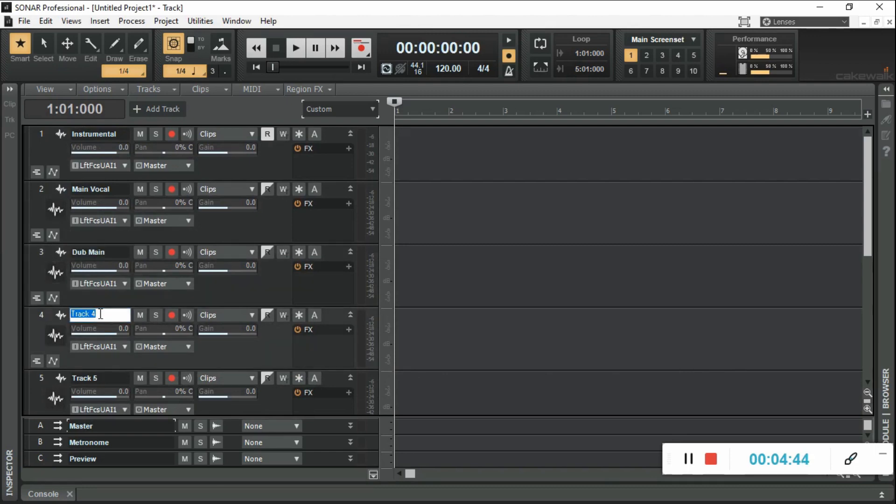
{"action": "type", "text": "Backgrounds"}
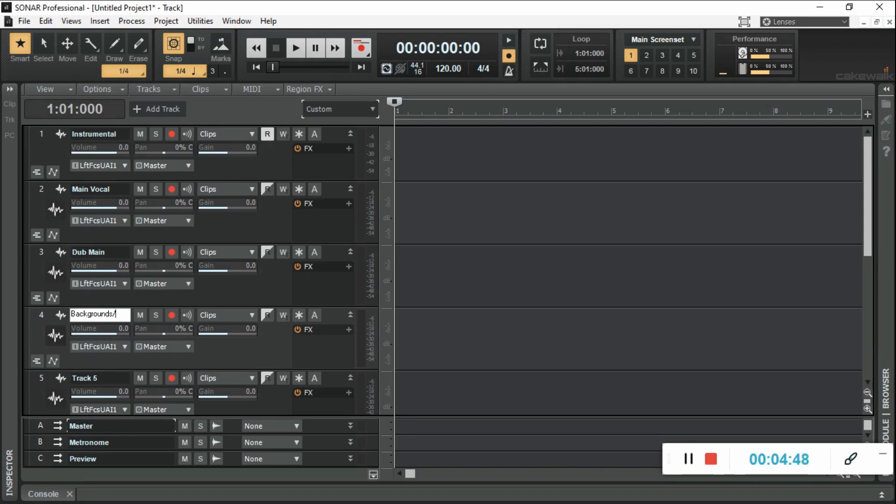
{"action": "type", "text": "/Punches"}
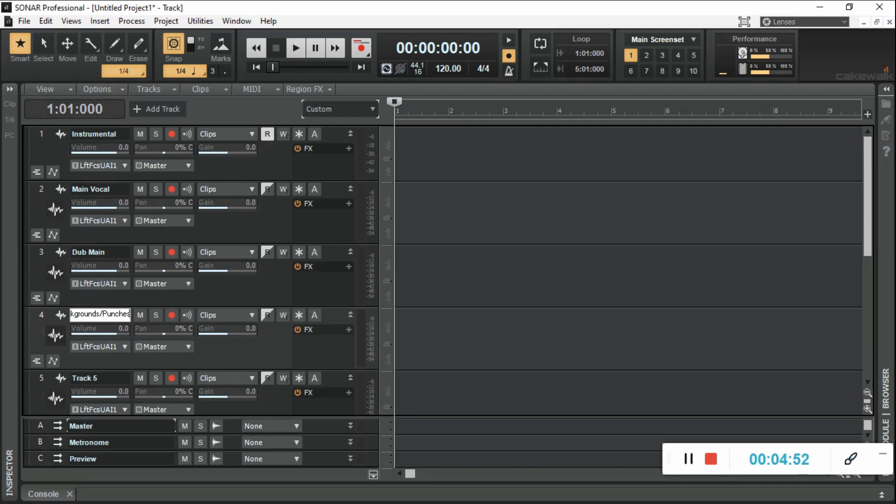
{"action": "key", "text": "Return"}
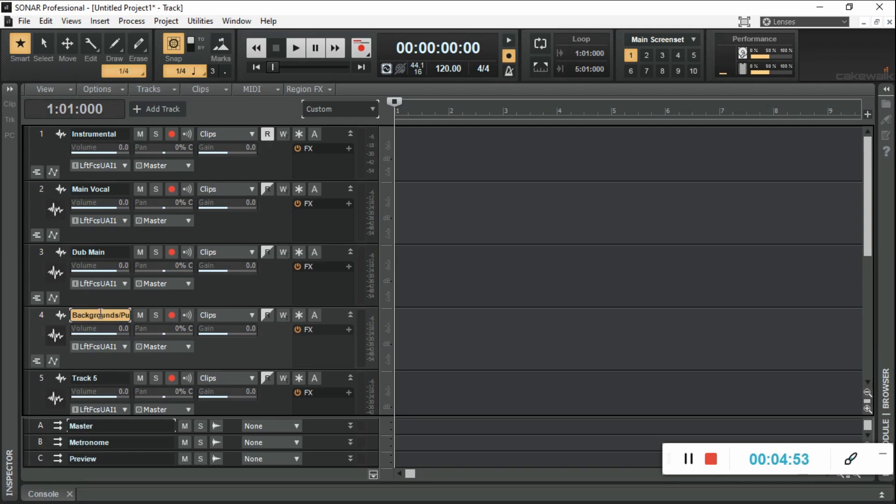
Step: Rename Track 5 as Dub Backs/Punches
{"action": "double_click", "coordinate": [95, 377]}
{"action": "type", "text": "Dub"}
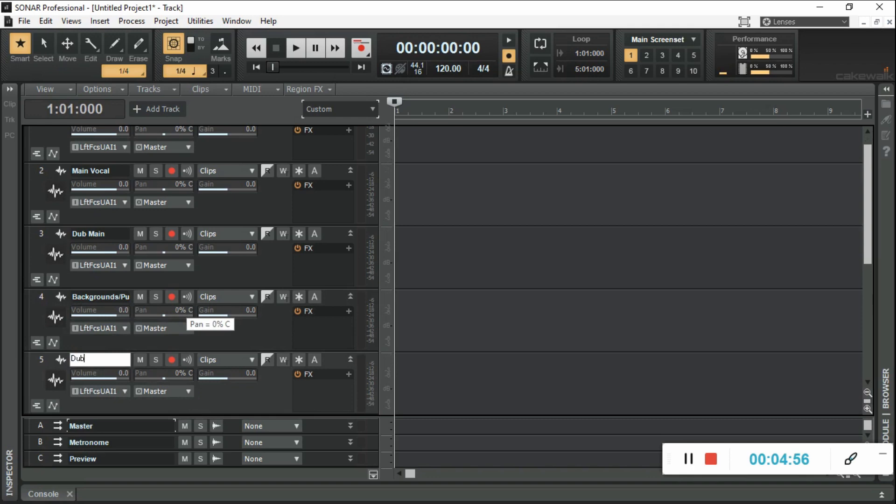
{"action": "type", "text": " Backs/Punches"}
{"action": "key", "text": "Return"}
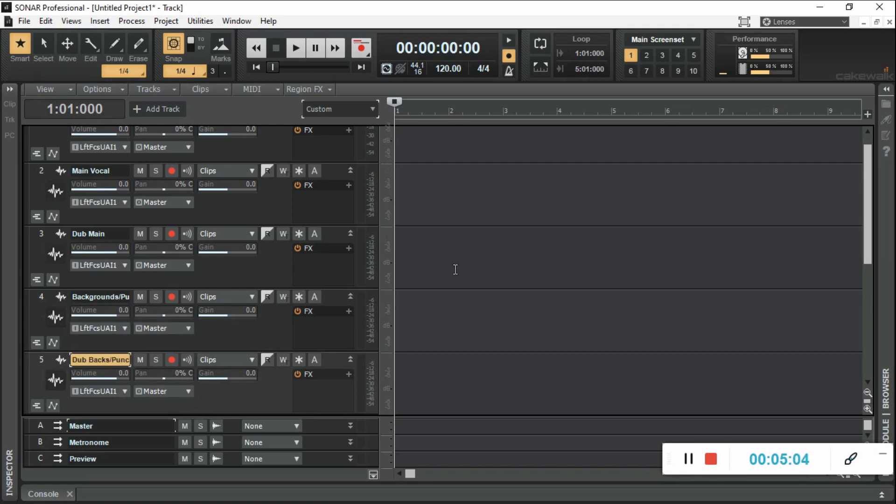
Step: Rename Track 6 as Adlibs and Track 7 as Extra
{"action": "scroll", "coordinate": [452, 266], "scroll_direction": "down", "scroll_amount": 3}
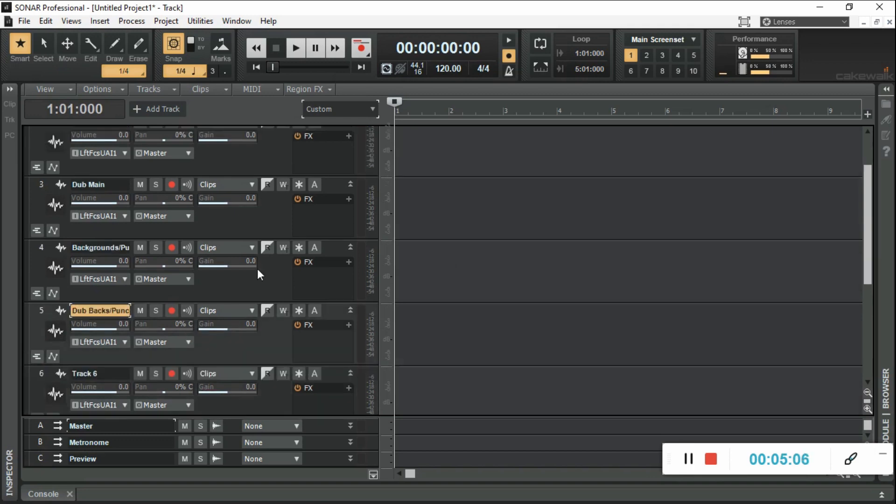
{"action": "scroll", "coordinate": [150, 270], "scroll_direction": "down", "scroll_amount": 3}
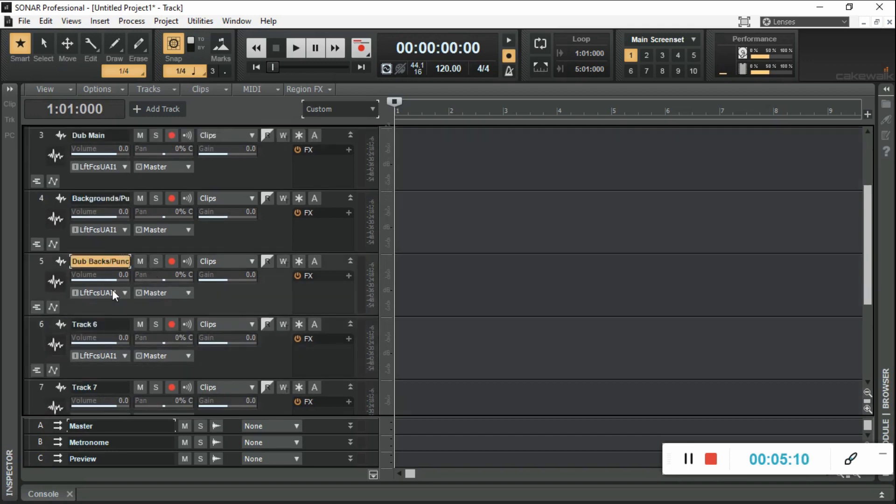
{"action": "double_click", "coordinate": [105, 323]}
{"action": "type", "text": "A"}
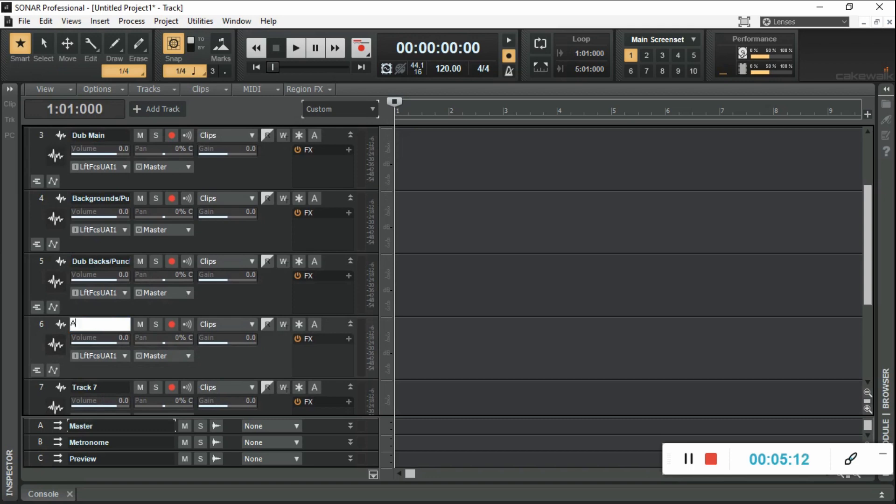
{"action": "type", "text": "dlibs"}
{"action": "key", "text": "Return"}
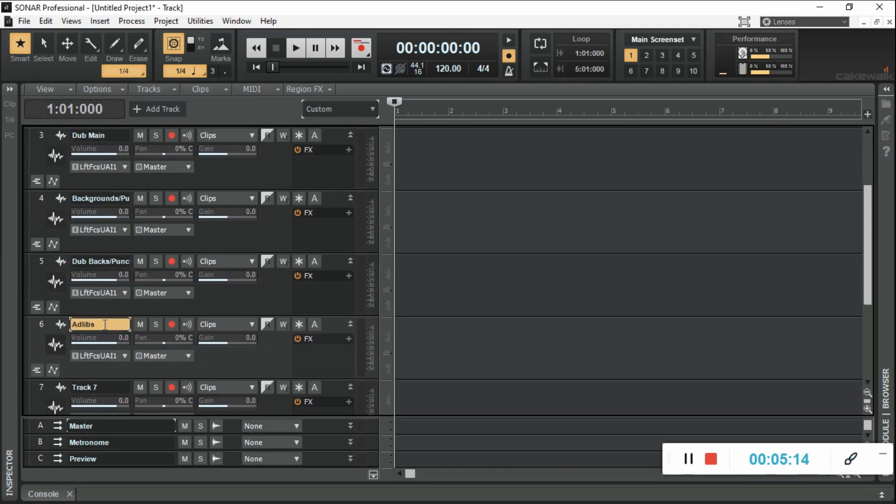
{"action": "double_click", "coordinate": [95, 385]}
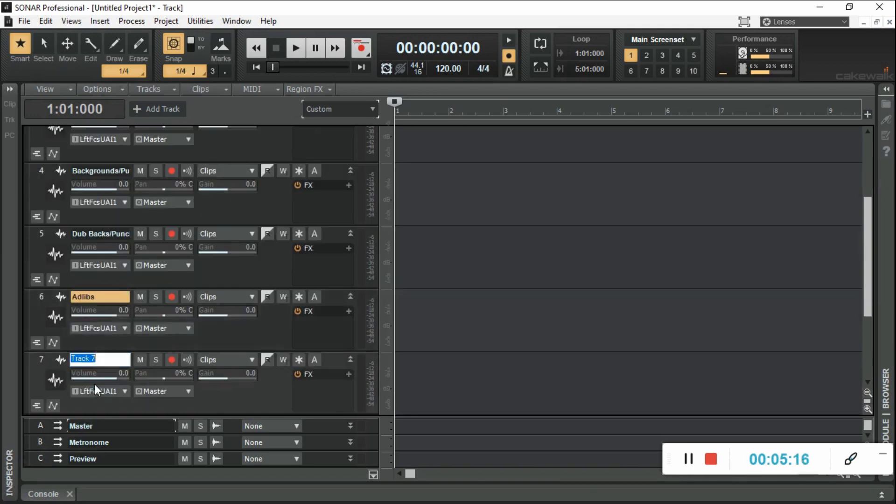
{"action": "type", "text": "Extra"}
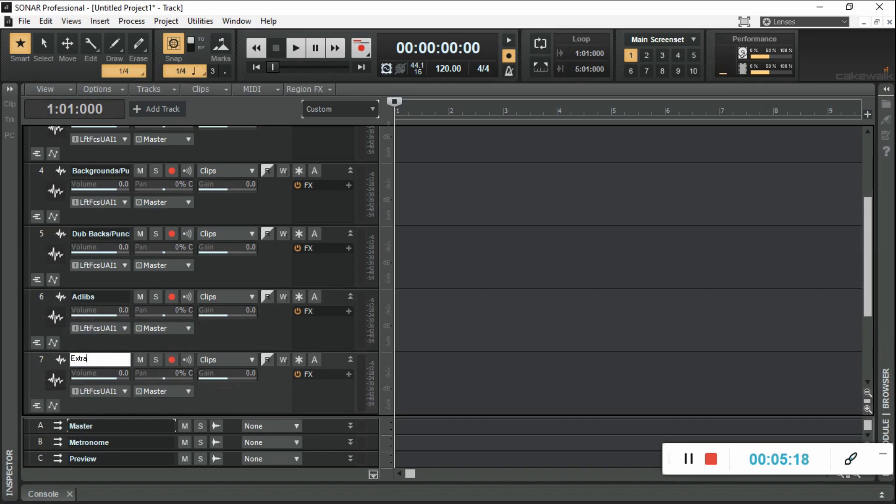
{"action": "key", "text": "Return"}
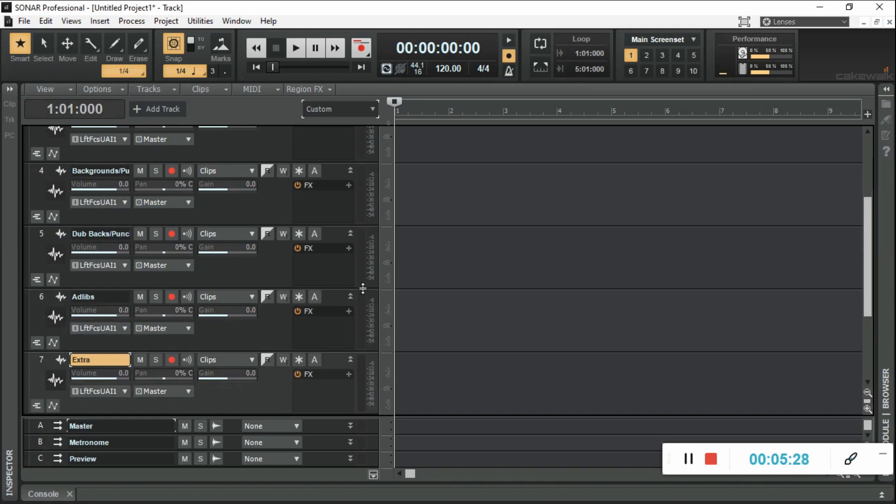
Step: Set the Instrumental track's input to None
{"action": "scroll", "coordinate": [299, 297], "scroll_direction": "up", "scroll_amount": 3}
{"action": "scroll", "coordinate": [299, 296], "scroll_direction": "up", "scroll_amount": 1}
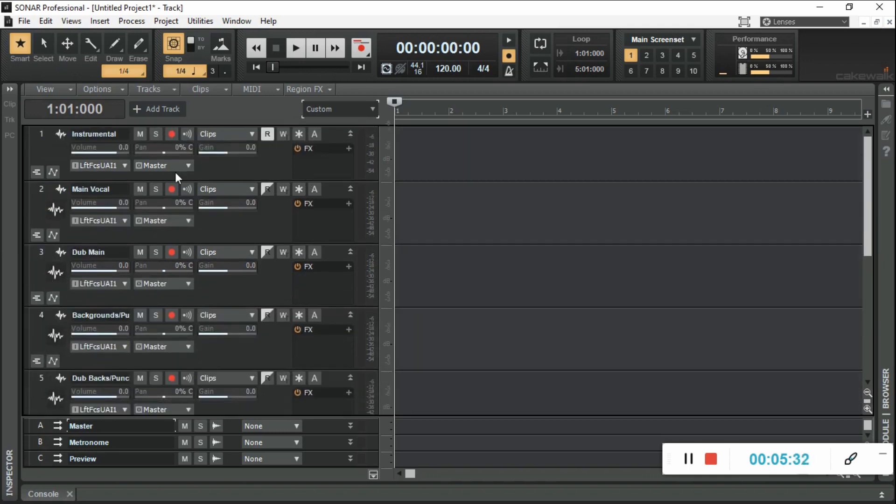
{"action": "left_click", "coordinate": [124, 166]}
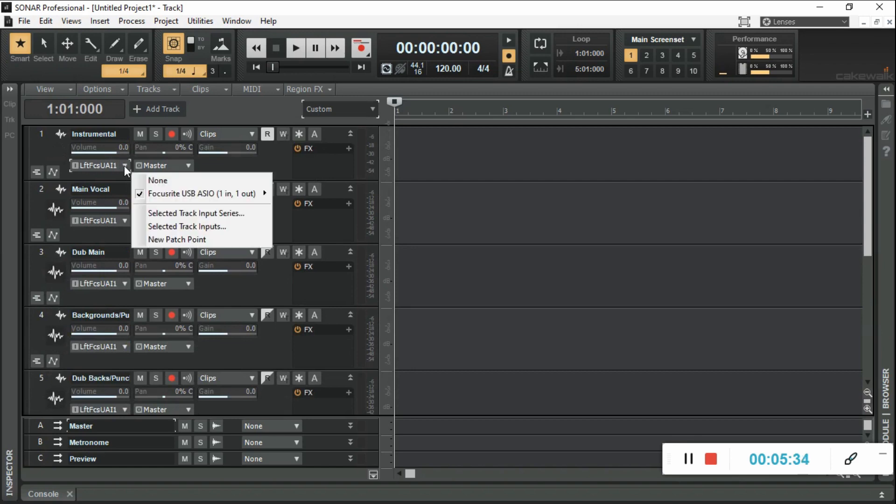
{"action": "left_click", "coordinate": [161, 184]}
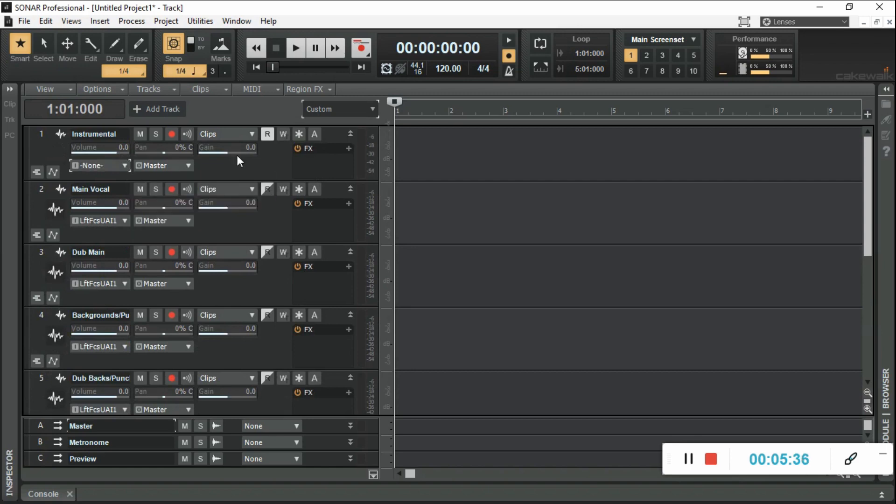
{"action": "scroll", "coordinate": [139, 332], "scroll_direction": "down", "scroll_amount": 3}
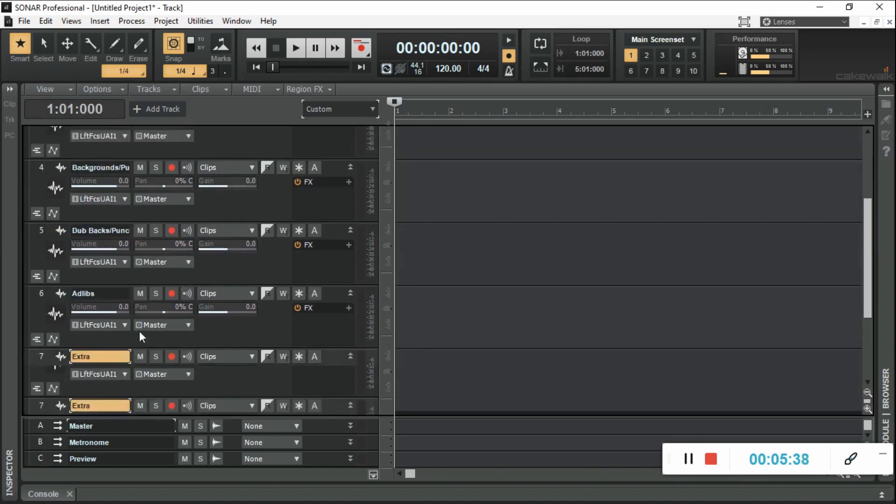
{"action": "scroll", "coordinate": [245, 313], "scroll_direction": "up", "scroll_amount": 5}
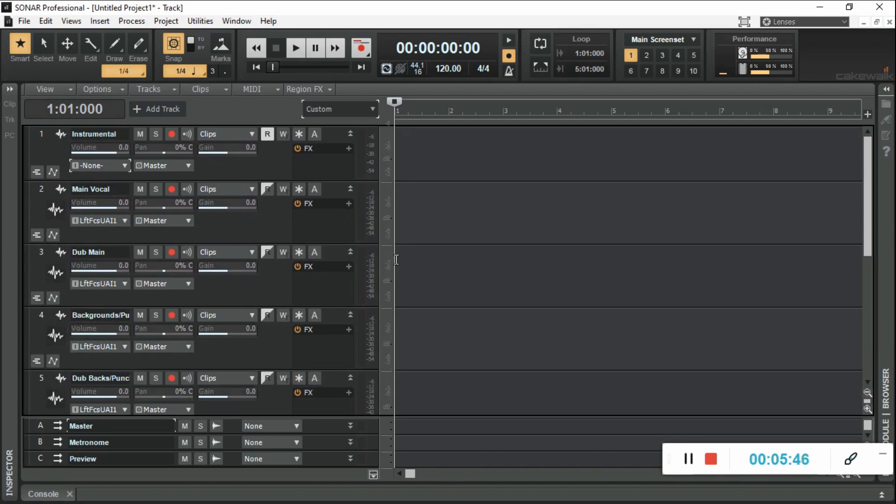
Step: Show the Console and widen its track strip area to fit the strips from Instrumental to Extra beside the buses
{"action": "left_click", "coordinate": [54, 496]}
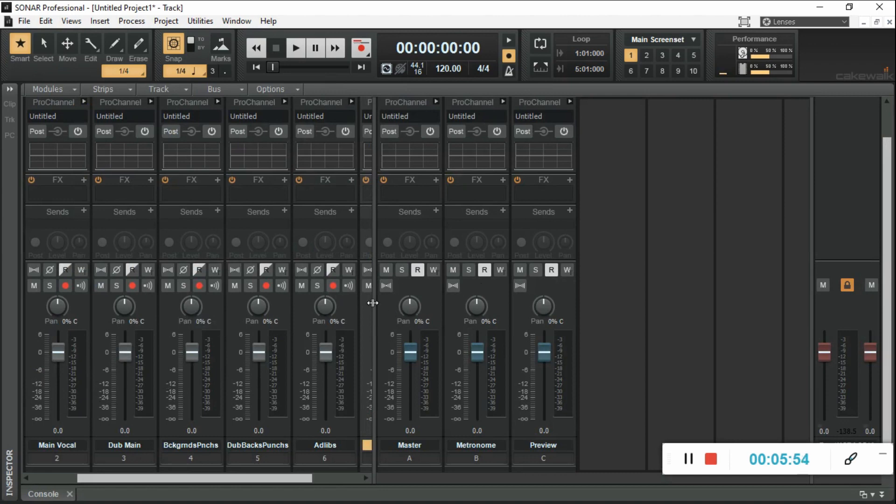
{"action": "left_click_drag", "start_coordinate": [372, 302], "coordinate": [516, 330]}
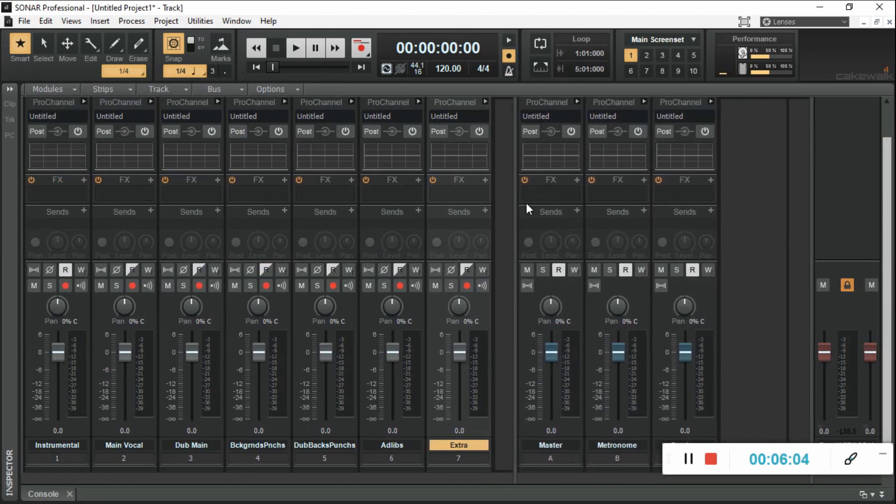
{"action": "left_click", "coordinate": [519, 234]}
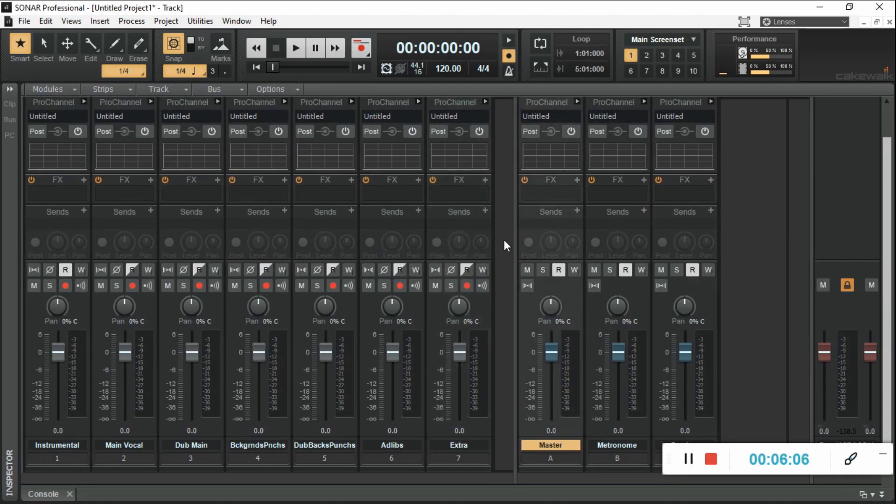
{"action": "left_click_drag", "start_coordinate": [515, 240], "coordinate": [477, 249]}
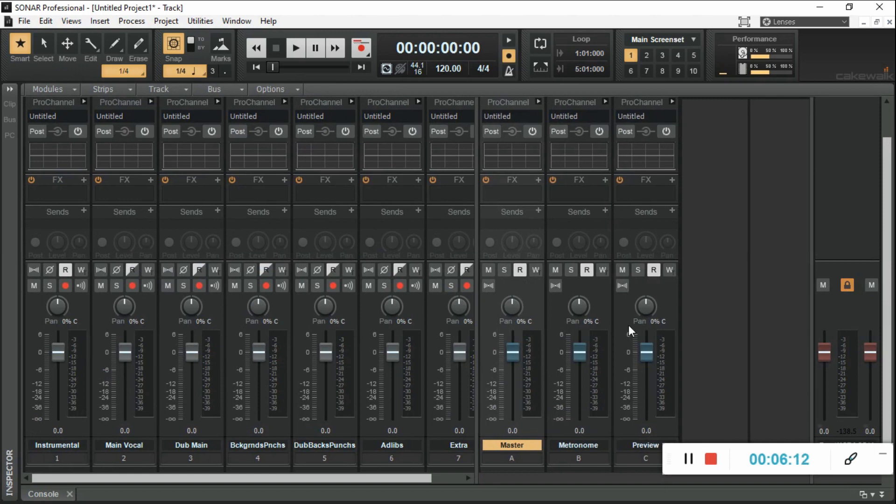
Step: Delete the Preview and Metronome buses from the Console
{"action": "right_click", "coordinate": [647, 289]}
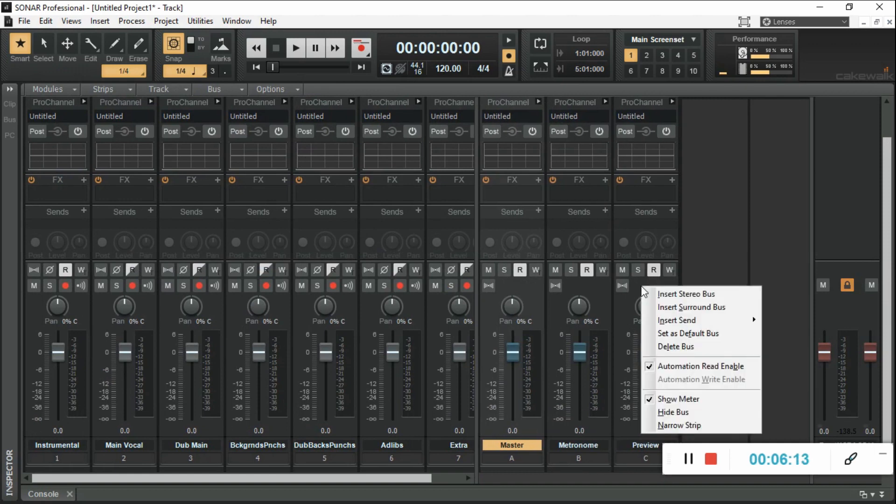
{"action": "left_click", "coordinate": [675, 345]}
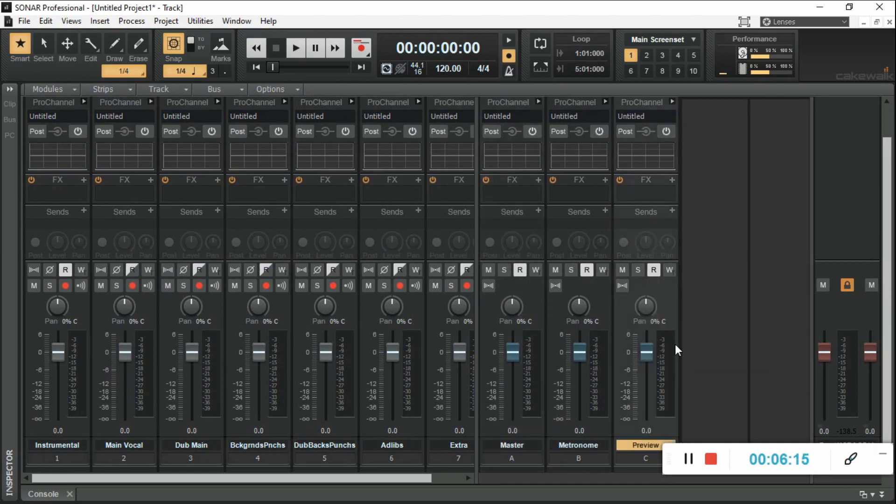
{"action": "right_click", "coordinate": [576, 289]}
{"action": "left_click", "coordinate": [615, 348]}
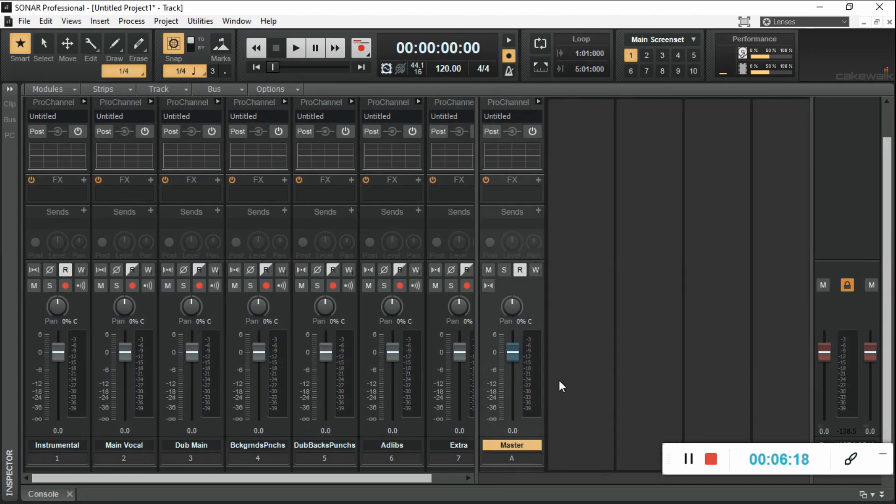
Step: Insert a stereo bus beside the Master bus and rename it Killit Bus
{"action": "left_click_drag", "start_coordinate": [474, 301], "coordinate": [498, 308]}
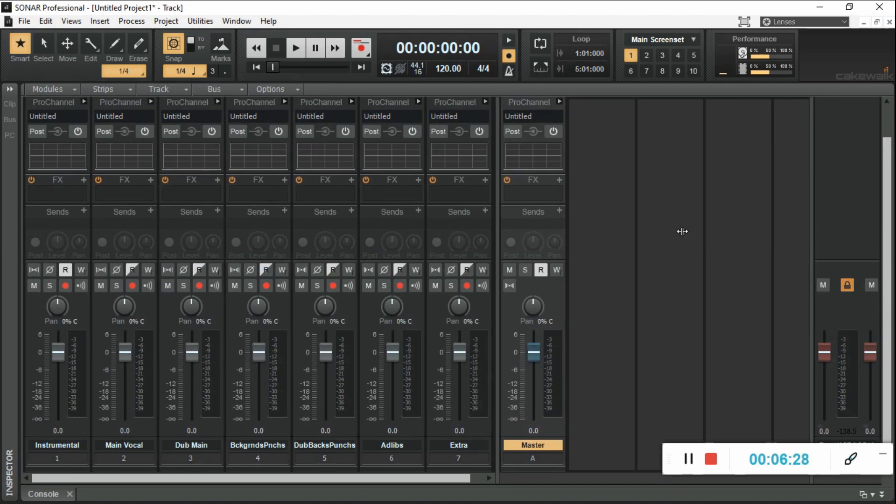
{"action": "right_click", "coordinate": [607, 261]}
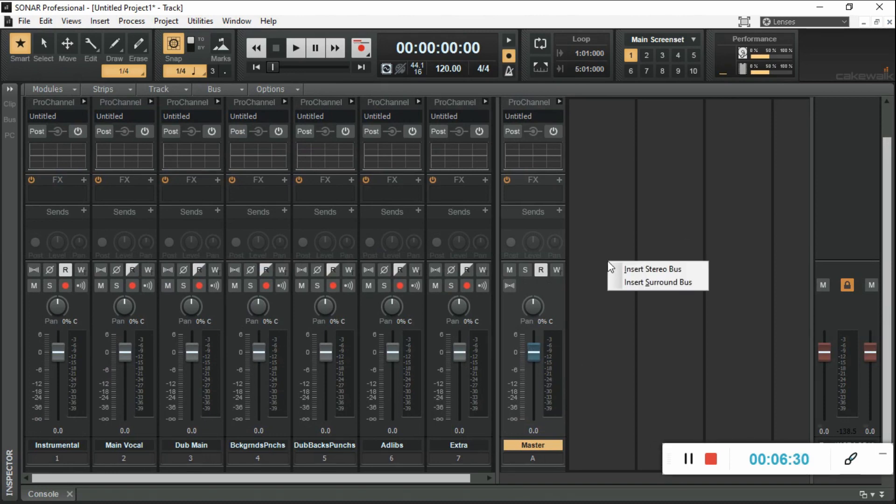
{"action": "left_click", "coordinate": [654, 268]}
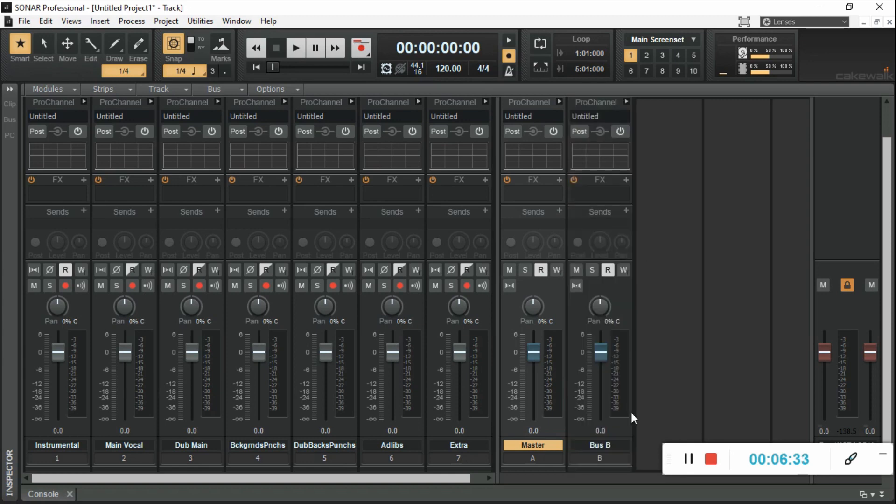
{"action": "double_click", "coordinate": [605, 442]}
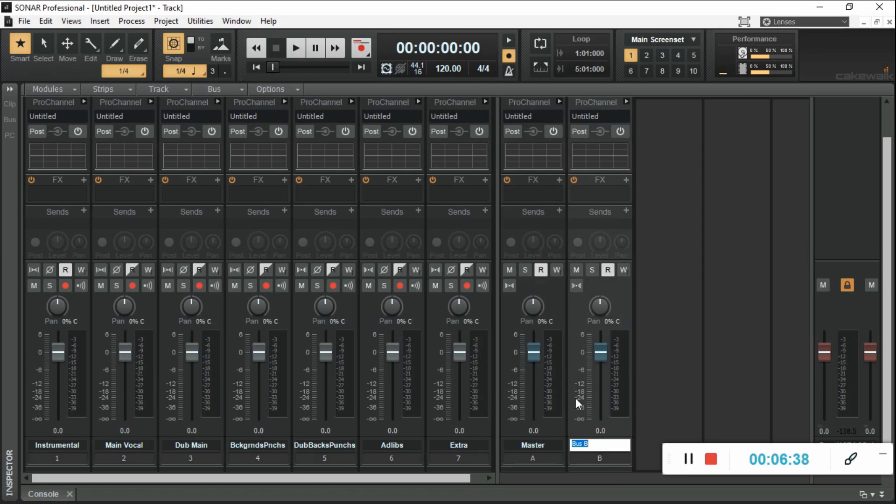
{"action": "type", "text": "Killit Bus"}
{"action": "key", "text": "Return"}
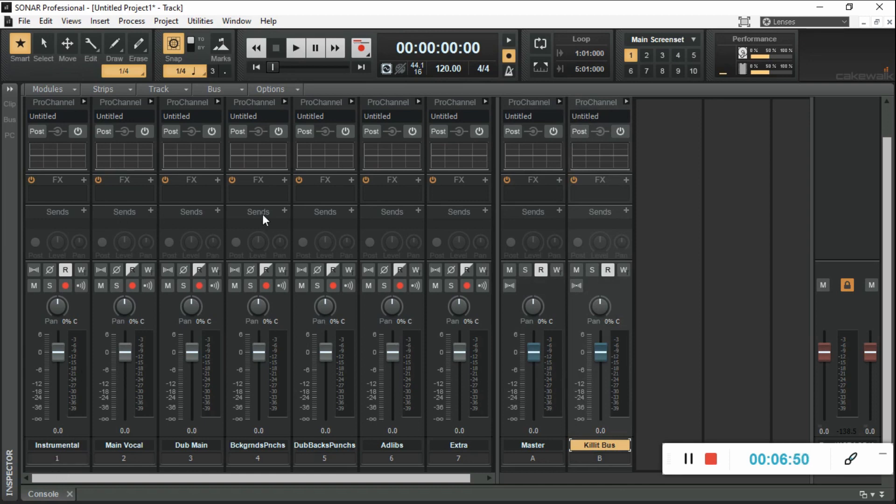
Step: Add a send to the Killit Bus on each vocal track from Main Vocal through Extra, leaving Instrumental without one
{"action": "left_click", "coordinate": [150, 211]}
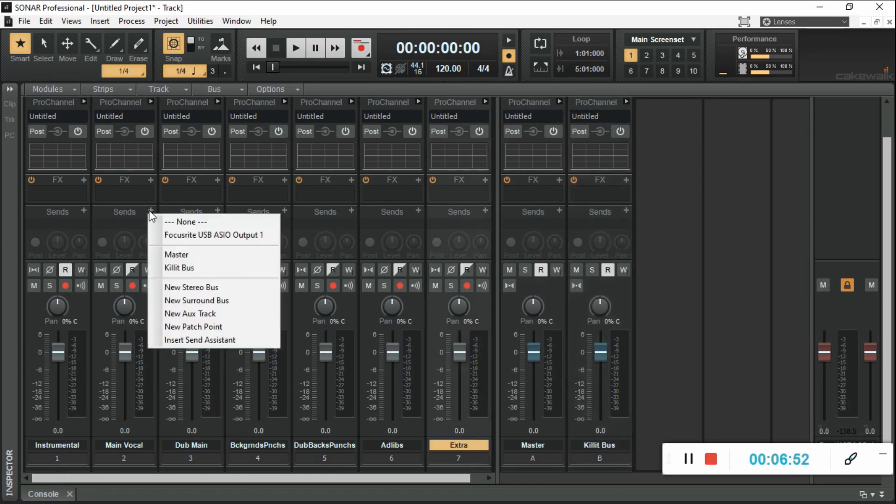
{"action": "left_click", "coordinate": [211, 268]}
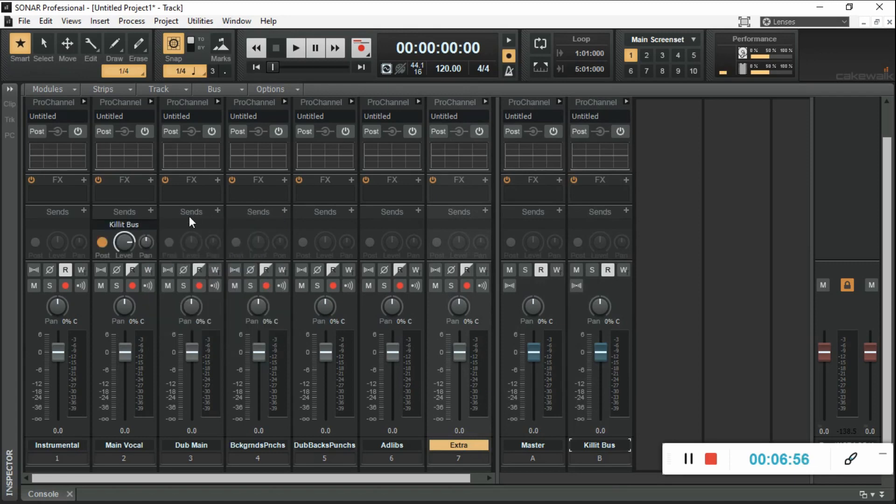
{"action": "left_click", "coordinate": [217, 211]}
{"action": "left_click", "coordinate": [249, 265]}
{"action": "left_click", "coordinate": [284, 211]}
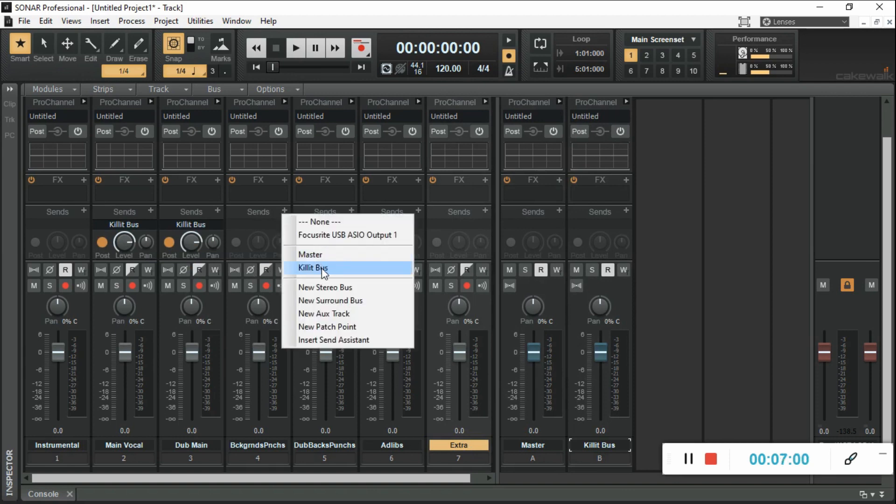
{"action": "left_click", "coordinate": [321, 268]}
{"action": "left_click", "coordinate": [351, 210]}
{"action": "left_click", "coordinate": [373, 264]}
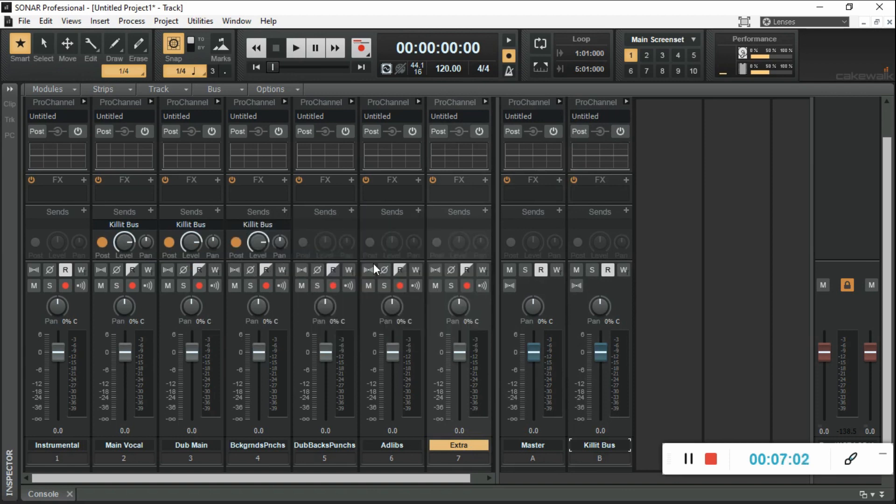
{"action": "left_click", "coordinate": [417, 209]}
{"action": "left_click", "coordinate": [443, 264]}
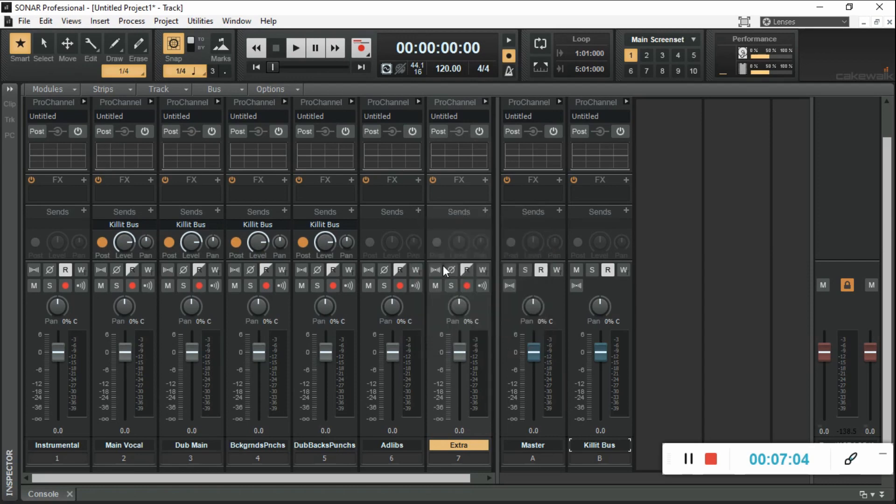
{"action": "left_click", "coordinate": [485, 210]}
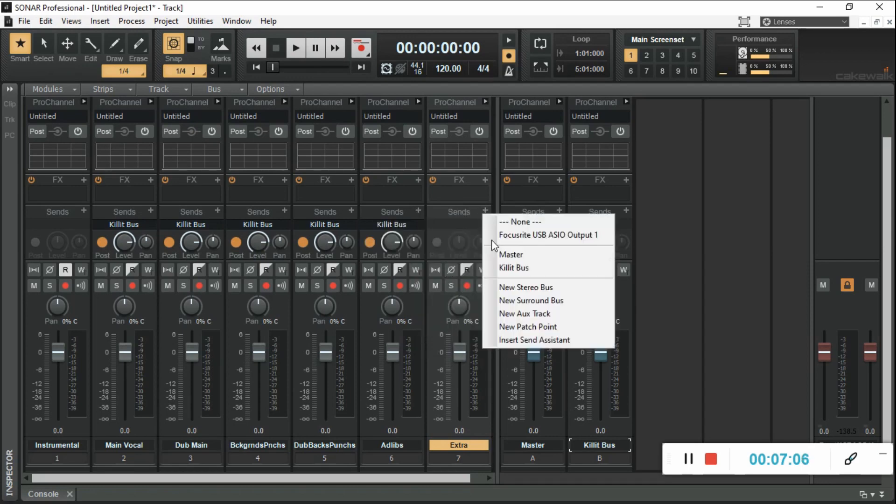
{"action": "left_click", "coordinate": [510, 266]}
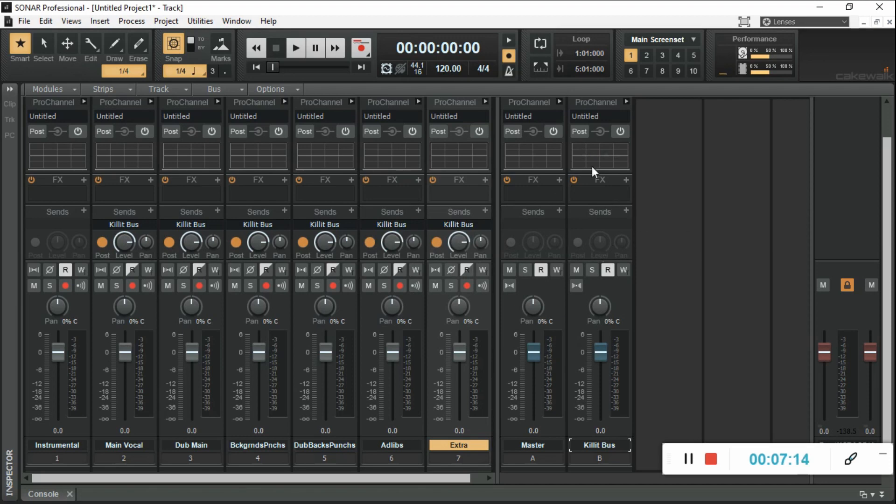
Step: Adjust the low end of the Killit Bus's ProChannel EQ curve slightly and toggle the bus's ProChannel power
{"action": "mouse_move", "coordinate": [592, 157]}
{"action": "left_click_drag", "start_coordinate": [582, 156], "coordinate": [582, 163]}
{"action": "left_click_drag", "start_coordinate": [579, 161], "coordinate": [580, 156]}
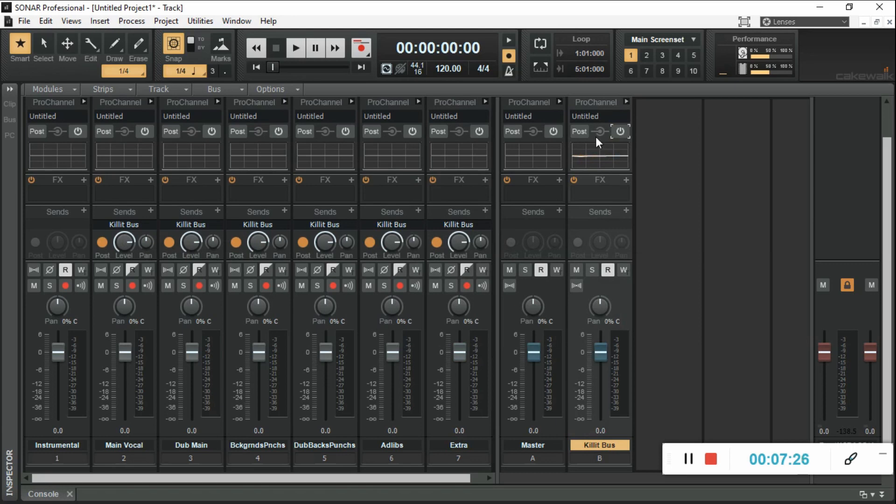
{"action": "left_click", "coordinate": [620, 131]}
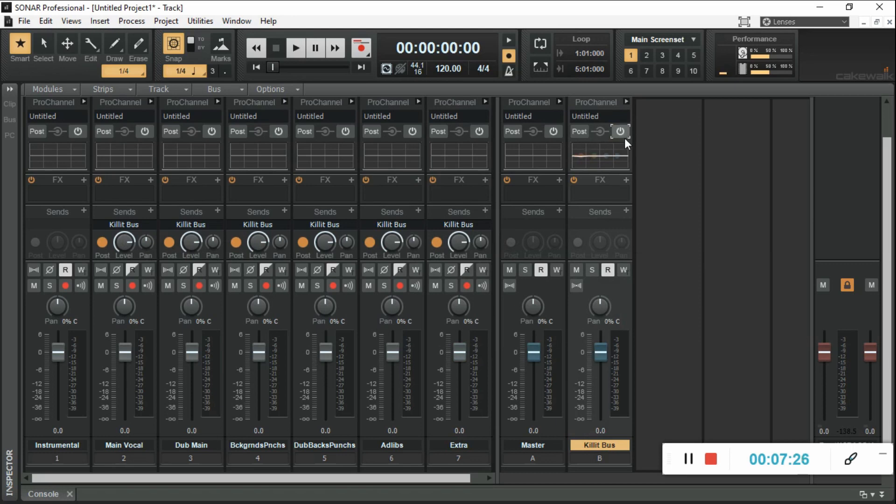
Step: Insert the Sonitus Equalizer from the EQ effects into the Killit Bus's FX rack
{"action": "right_click", "coordinate": [593, 195]}
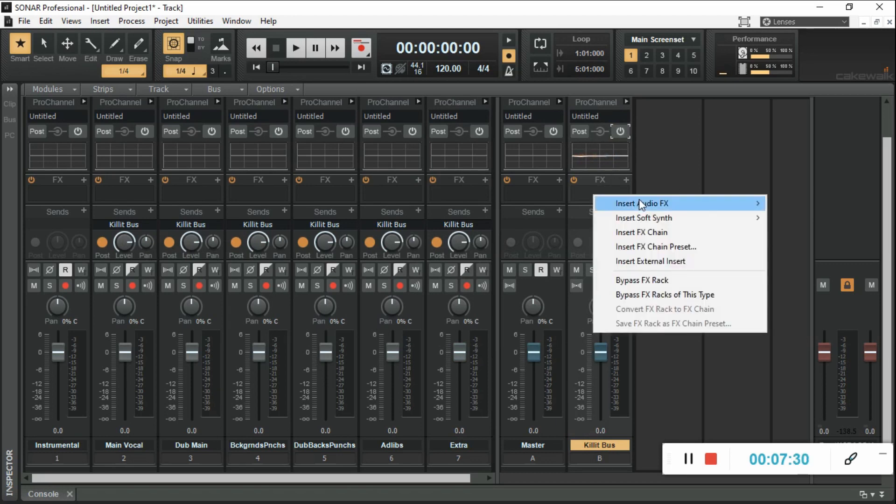
{"action": "mouse_move", "coordinate": [707, 204]}
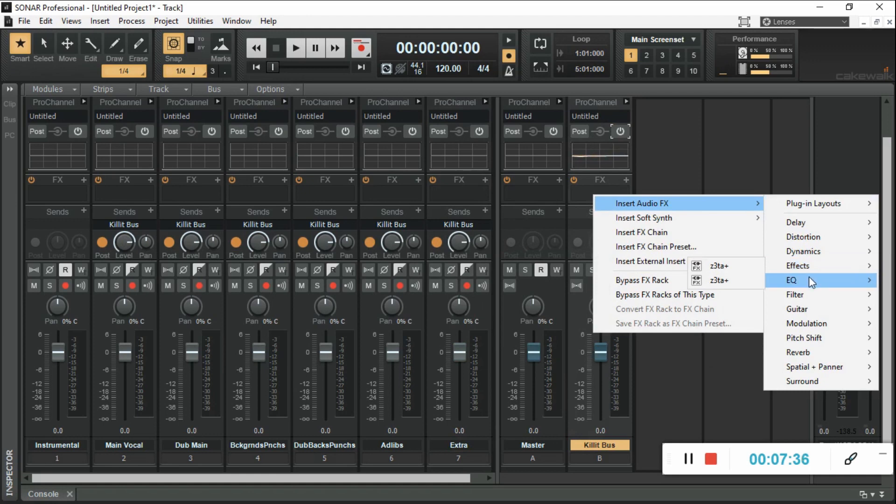
{"action": "mouse_move", "coordinate": [808, 278]}
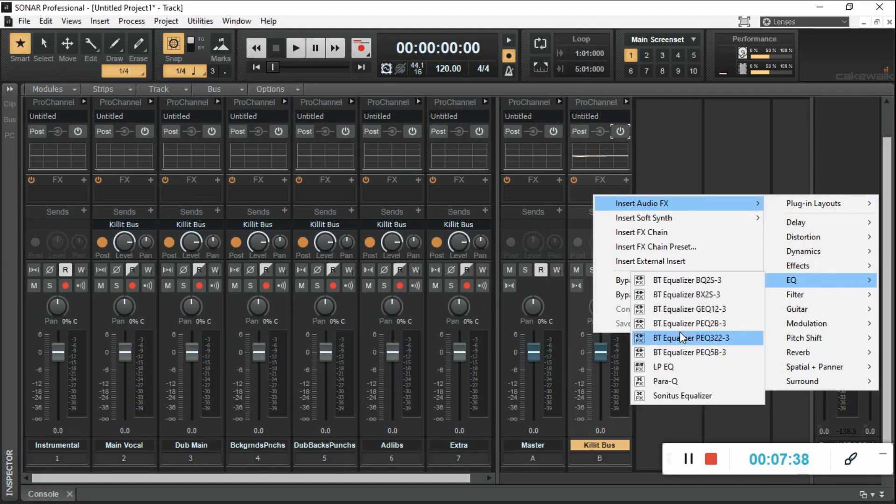
{"action": "left_click", "coordinate": [690, 396]}
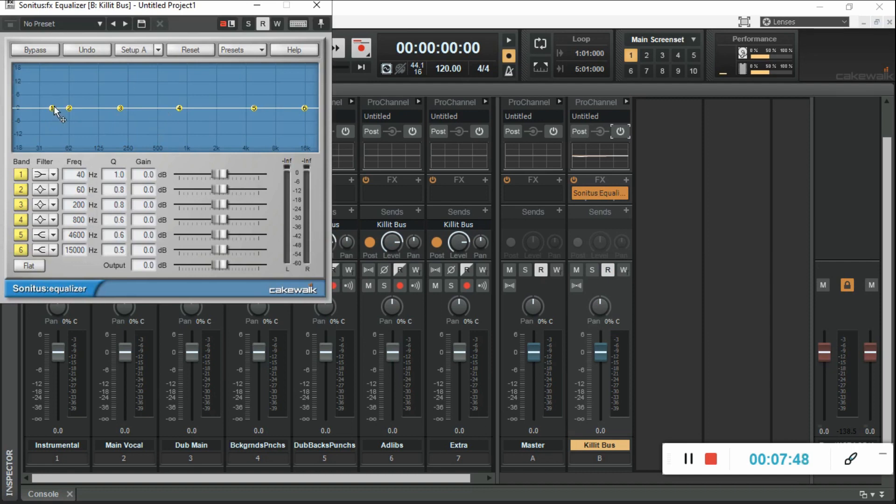
Step: Shape the equalizer with band 1 at 42 Hz, -18.0 dB, band 3 at 243 Hz, 3.5 dB, and band 6 at 9840 Hz, 6.2 dB
{"action": "left_click_drag", "start_coordinate": [54, 110], "coordinate": [54, 147]}
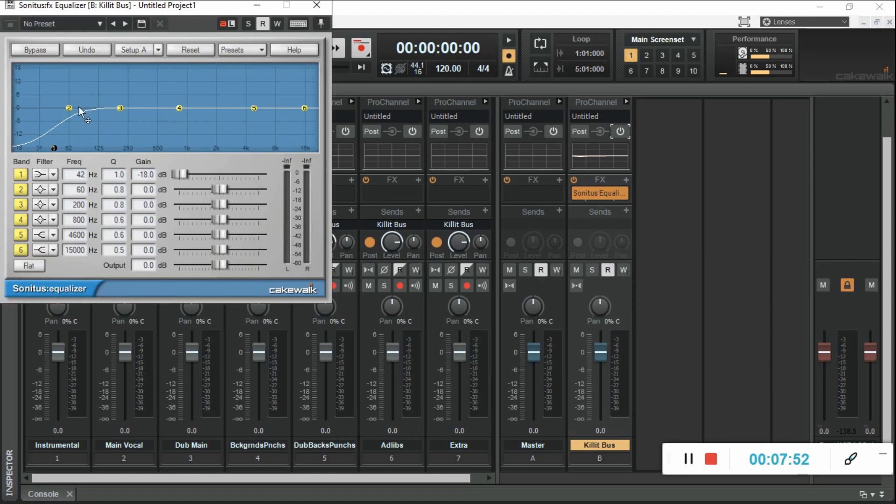
{"action": "left_click", "coordinate": [121, 108]}
{"action": "left_click_drag", "start_coordinate": [121, 108], "coordinate": [129, 101]}
{"action": "left_click_drag", "start_coordinate": [304, 108], "coordinate": [287, 95]}
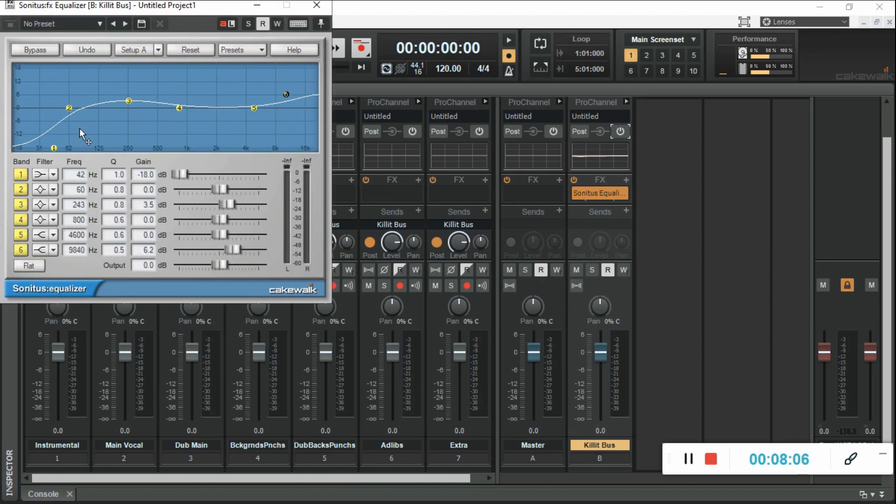
{"action": "left_click", "coordinate": [315, 7]}
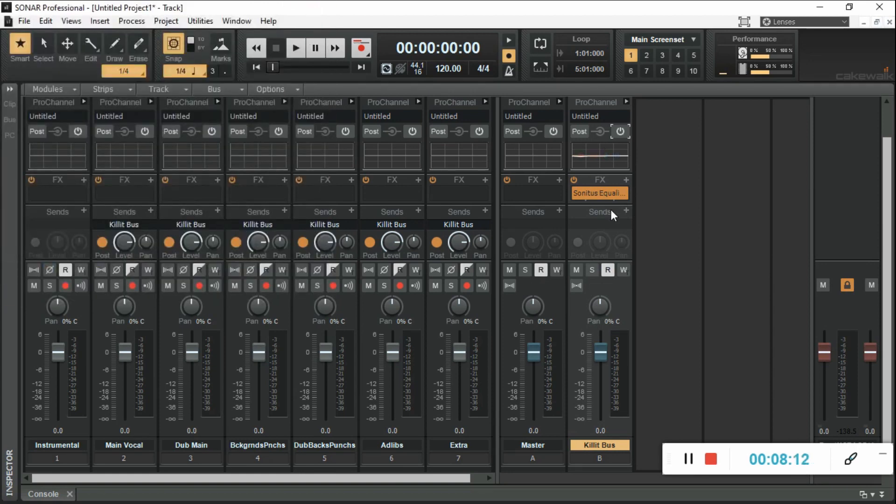
Step: Insert the Sonitus Compressor from the Dynamics effects into the Killit Bus's FX rack
{"action": "left_click", "coordinate": [626, 181]}
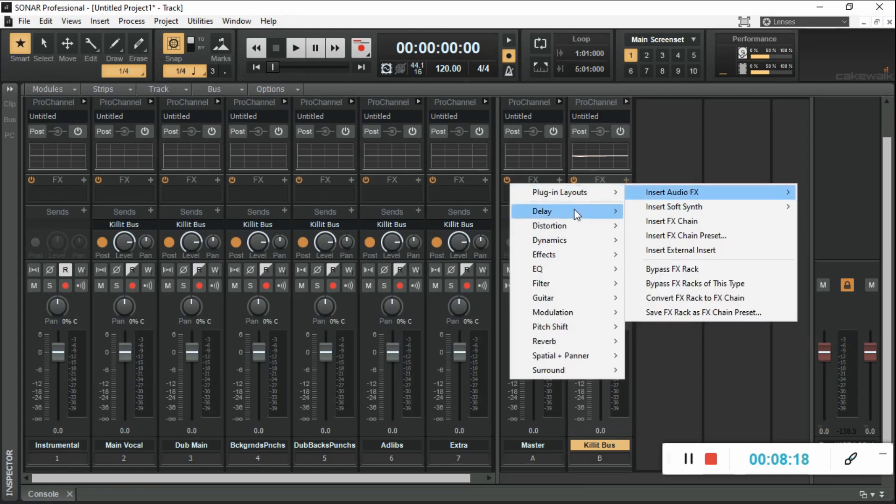
{"action": "mouse_move", "coordinate": [574, 226]}
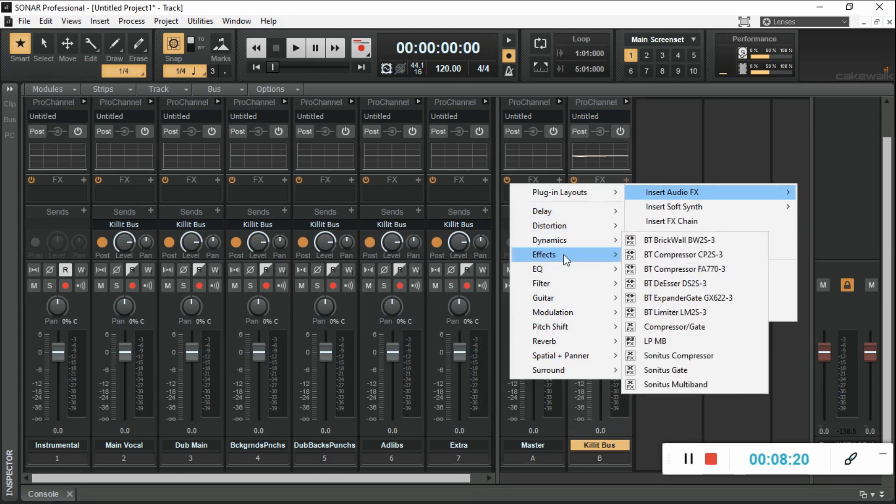
{"action": "mouse_move", "coordinate": [565, 255]}
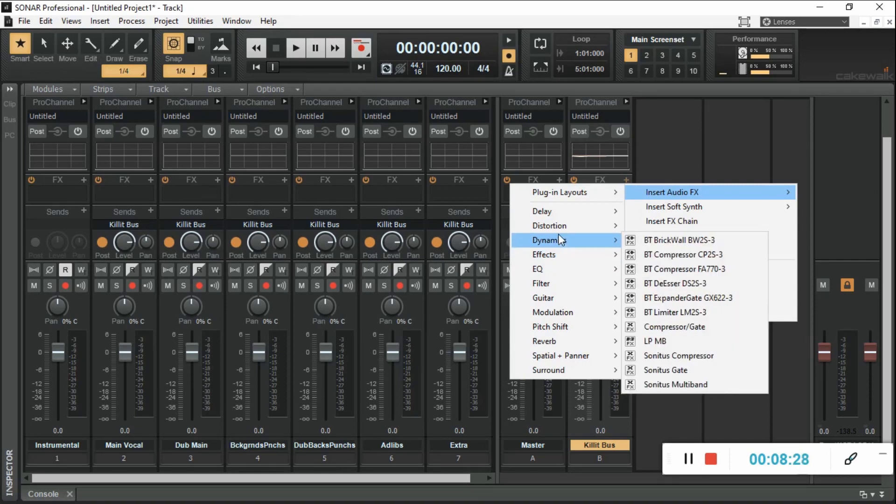
{"action": "left_click", "coordinate": [679, 356]}
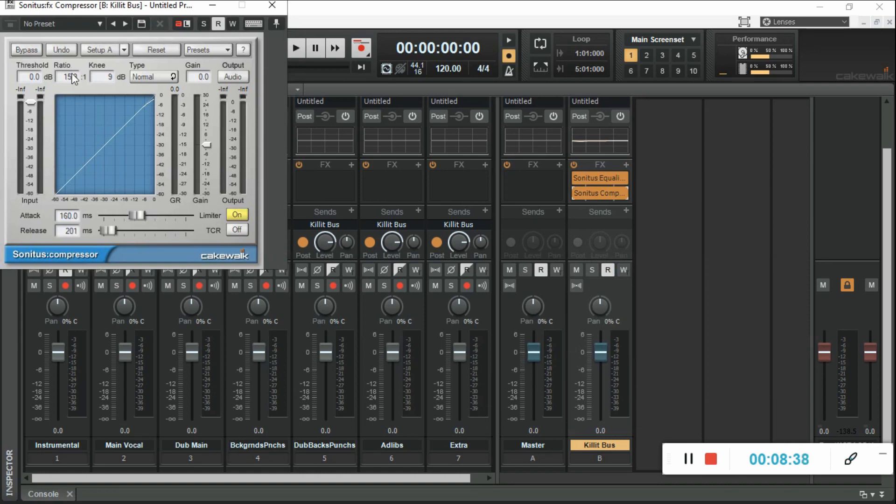
Step: Set the compressor's ratio to 7.4:1, knee to 4 dB and threshold to -16.0 dB
{"action": "mouse_move", "coordinate": [76, 73]}
{"action": "left_mouse_down"}
{"action": "mouse_move", "coordinate": [74, 82]}
{"action": "mouse_move", "coordinate": [72, 23]}
{"action": "mouse_move", "coordinate": [71, 74]}
{"action": "left_mouse_up"}
{"action": "double_click", "coordinate": [106, 77]}
{"action": "type", "text": "8"}
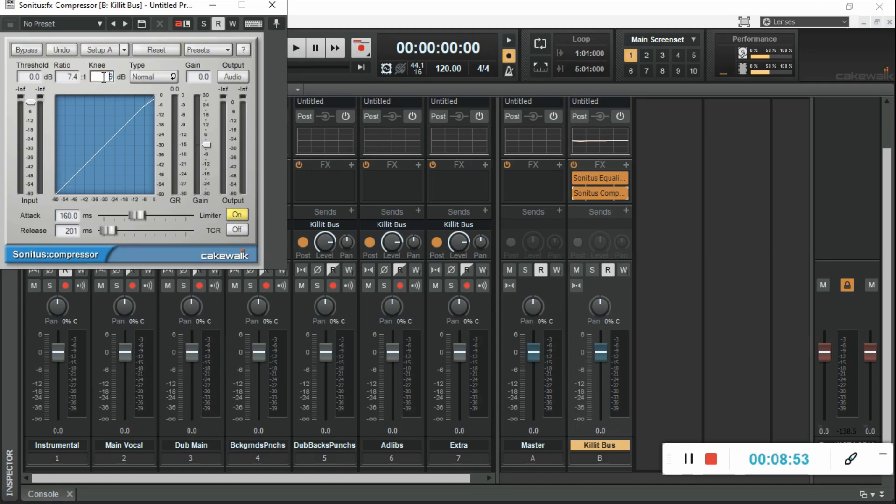
{"action": "key", "text": "BackSpace"}
{"action": "type", "text": "4"}
{"action": "key", "text": "Return"}
{"action": "left_click_drag", "start_coordinate": [30, 102], "coordinate": [35, 142]}
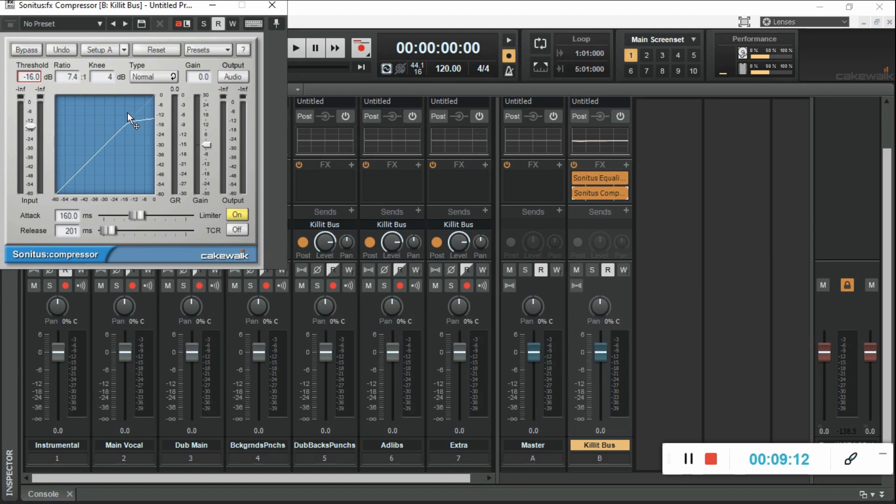
Step: Load the compressor's Main Vocal preset, set its threshold to -17.0 dB and close the plug-in
{"action": "left_click", "coordinate": [99, 24]}
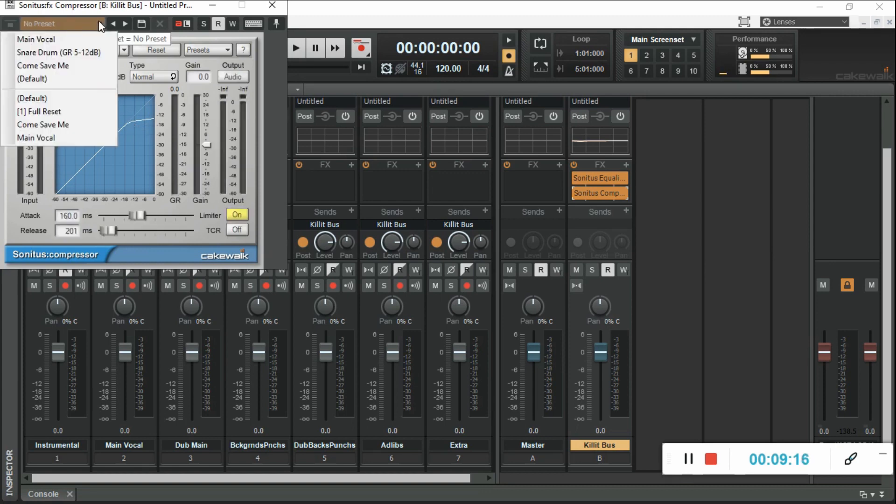
{"action": "left_click", "coordinate": [69, 39]}
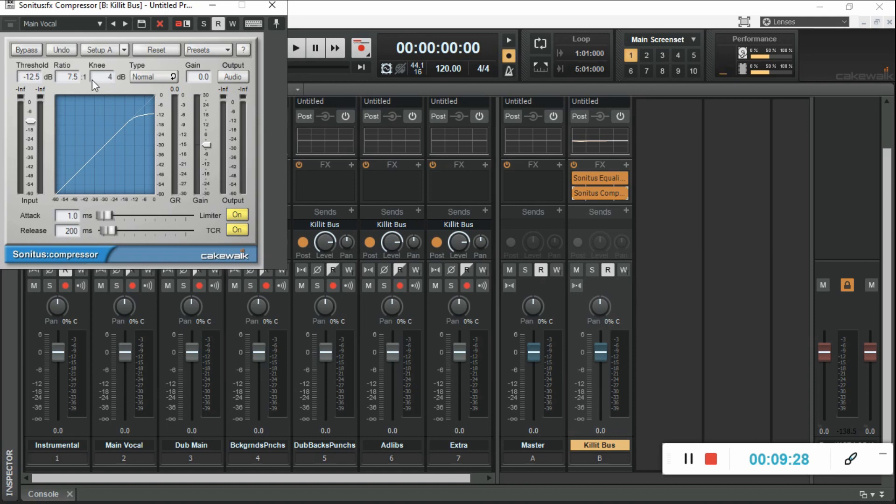
{"action": "left_click_drag", "start_coordinate": [33, 78], "coordinate": [31, 102]}
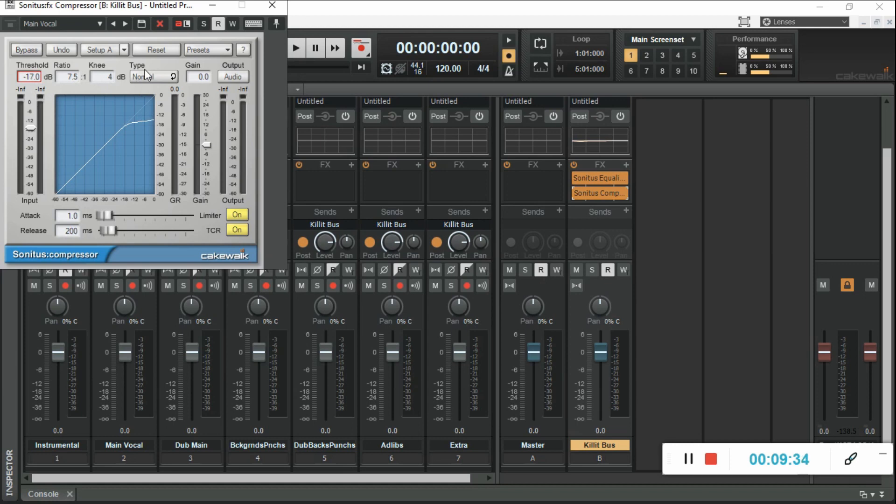
{"action": "left_click", "coordinate": [270, 7]}
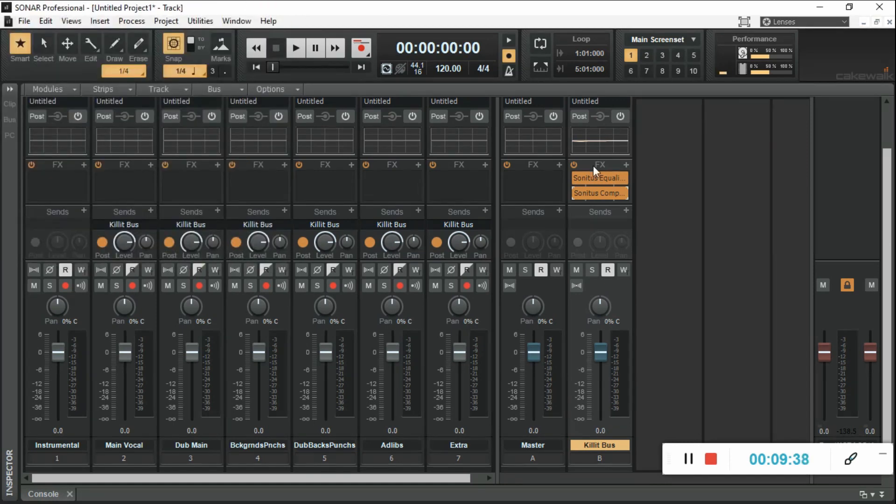
Step: Insert the Sonitus Gate from the Dynamics effects into the Killit Bus's FX rack
{"action": "left_click", "coordinate": [625, 164]}
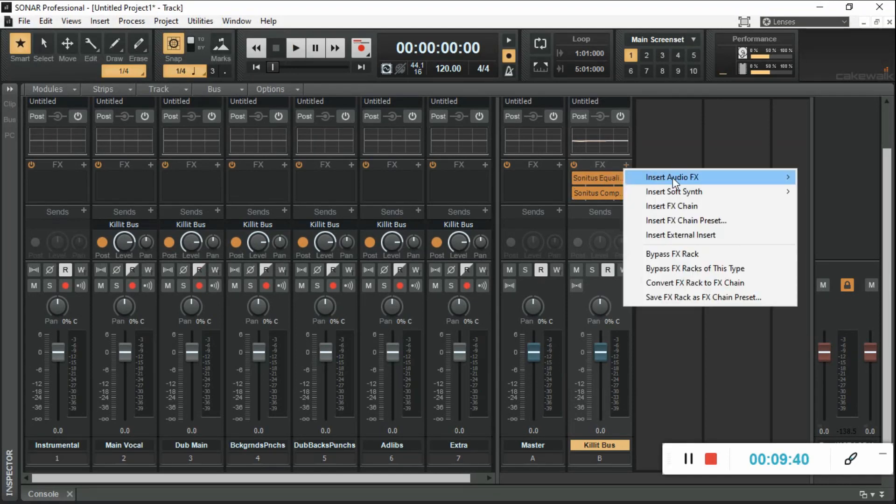
{"action": "mouse_move", "coordinate": [672, 177]}
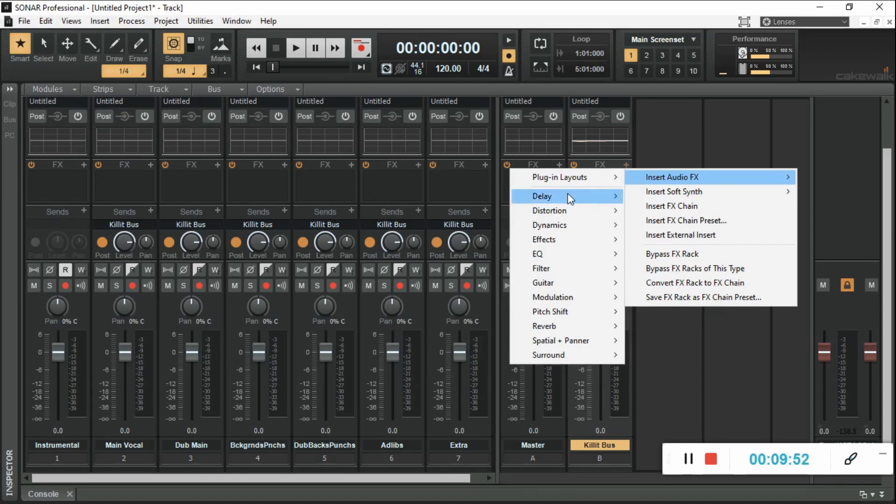
{"action": "mouse_move", "coordinate": [567, 193]}
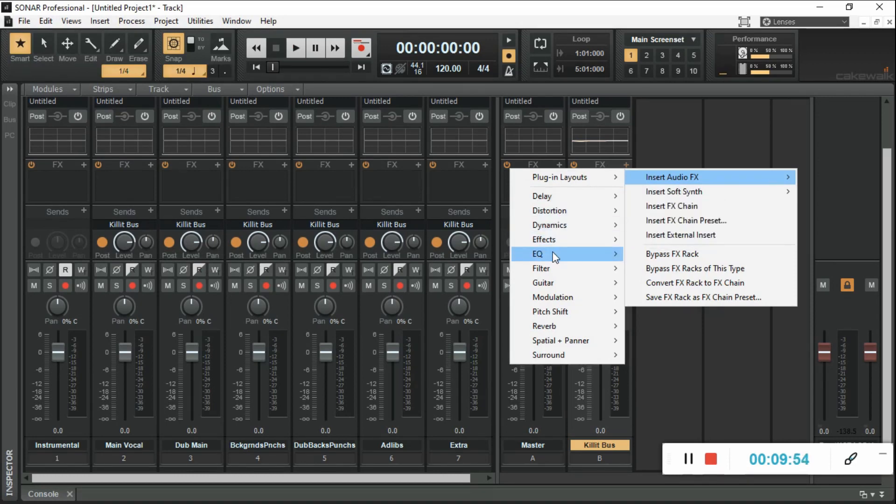
{"action": "mouse_move", "coordinate": [558, 230]}
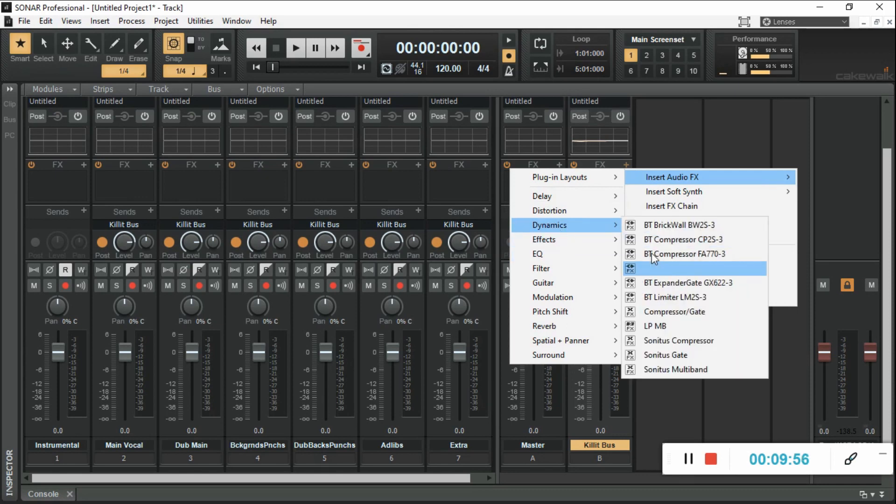
{"action": "left_click", "coordinate": [659, 355]}
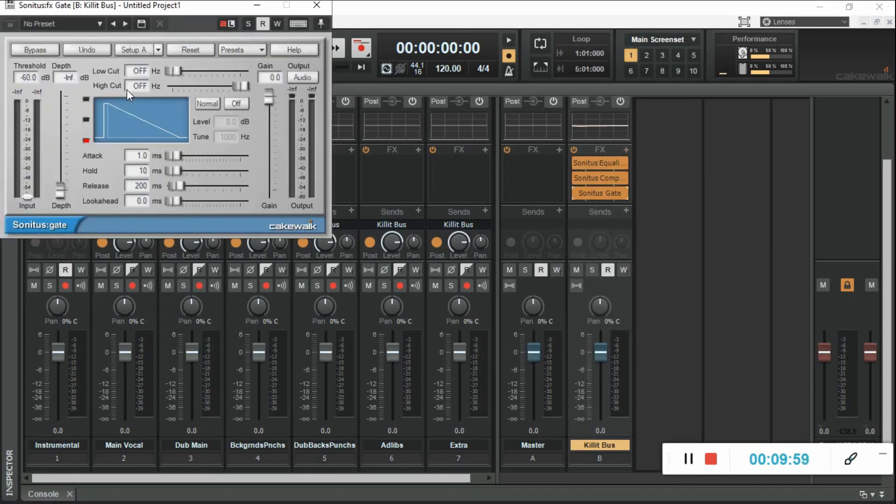
Step: Try the gate's Standard Noise Gate preset, switch to the [01] Default Gate preset and close the plug-in
{"action": "left_click", "coordinate": [100, 25]}
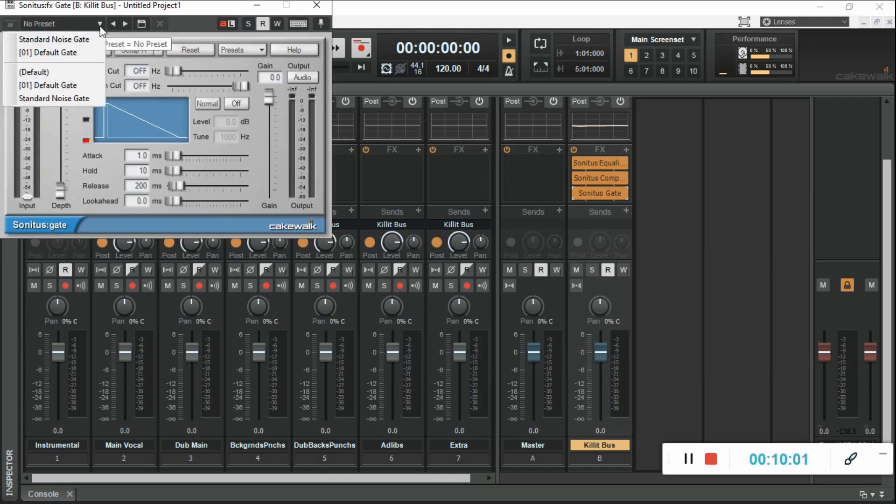
{"action": "left_click", "coordinate": [82, 44]}
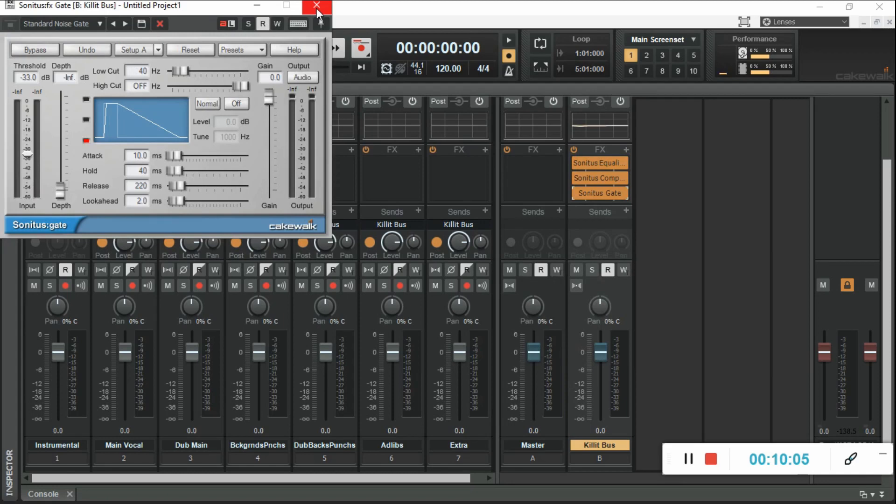
{"action": "left_click", "coordinate": [100, 23]}
{"action": "left_click", "coordinate": [69, 51]}
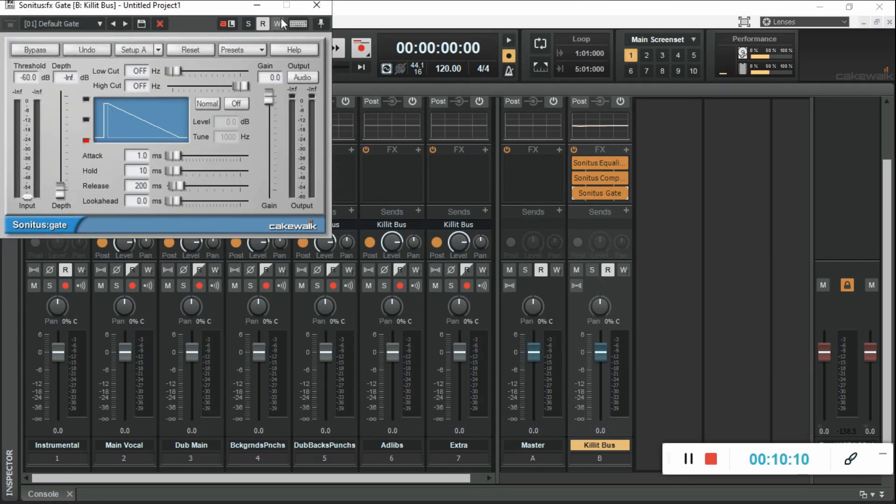
{"action": "left_click", "coordinate": [316, 4]}
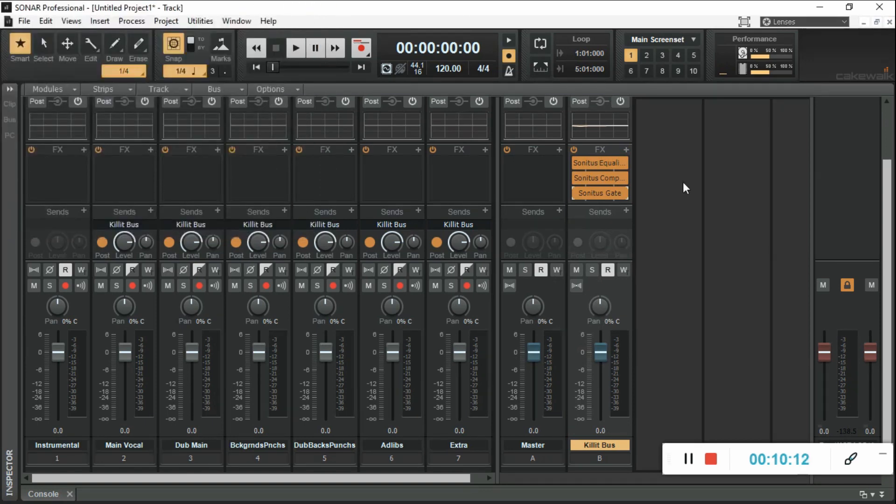
Step: Insert the Sonitus Reverb from the Reverb effects into the Killit Bus's FX rack
{"action": "left_click", "coordinate": [626, 151]}
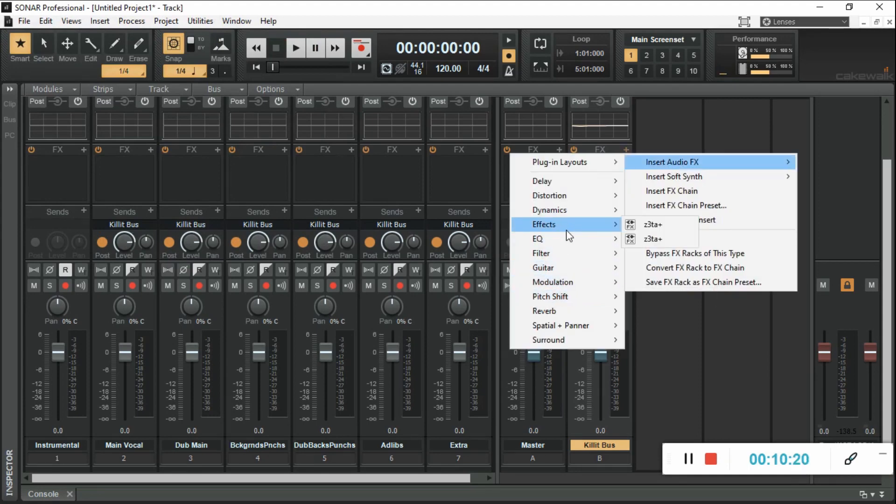
{"action": "mouse_move", "coordinate": [567, 239]}
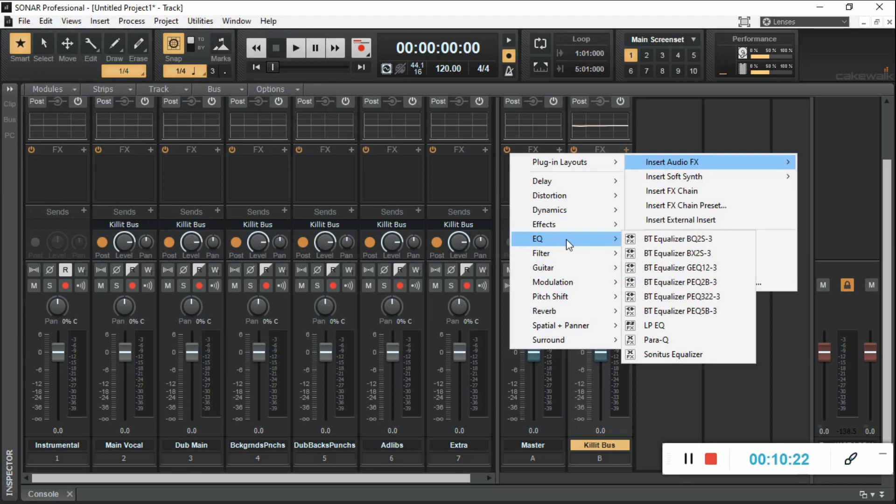
{"action": "mouse_move", "coordinate": [569, 312]}
{"action": "left_click", "coordinate": [669, 325]}
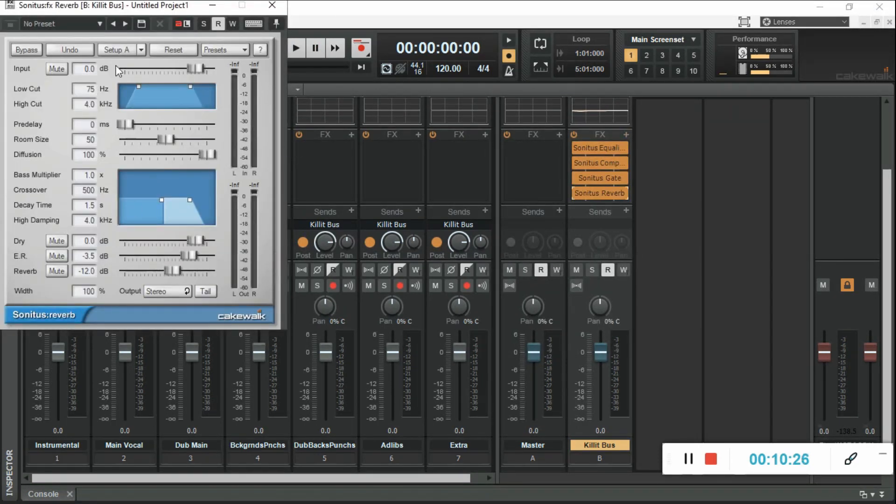
Step: Try the reverb's [1] Default Reverb, Decent One and QP presets in turn
{"action": "left_click", "coordinate": [100, 23]}
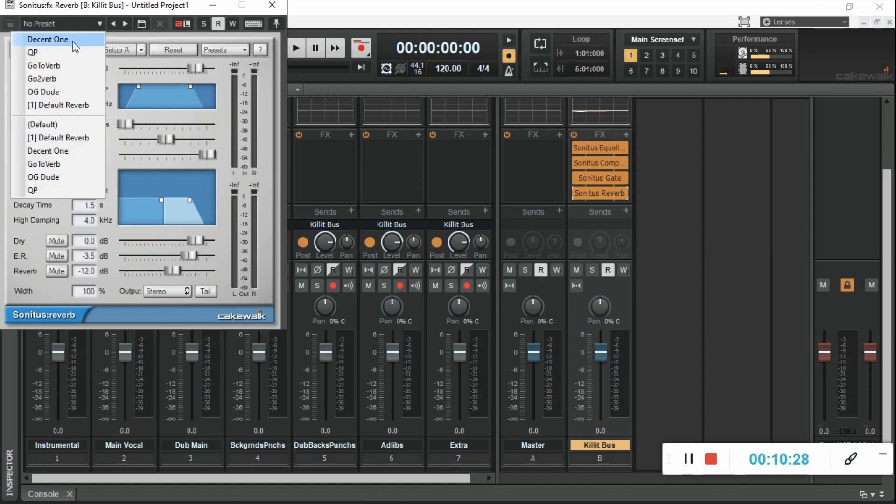
{"action": "left_click", "coordinate": [64, 142]}
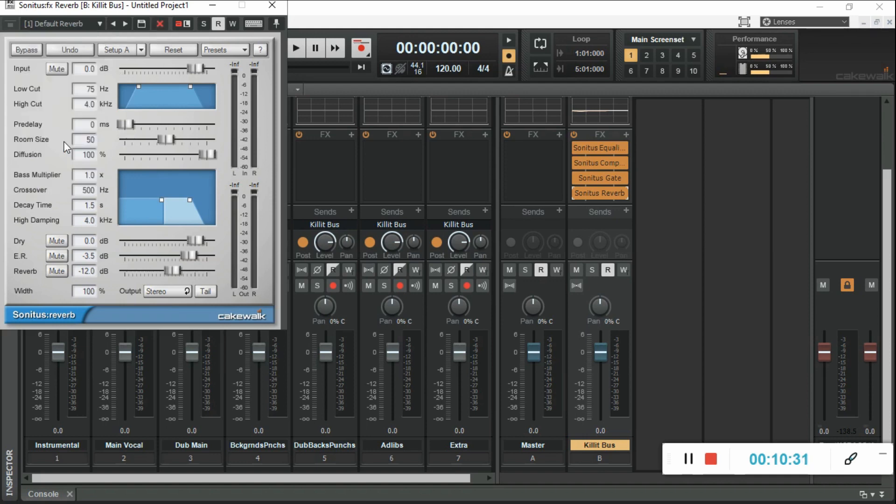
{"action": "left_click", "coordinate": [101, 23]}
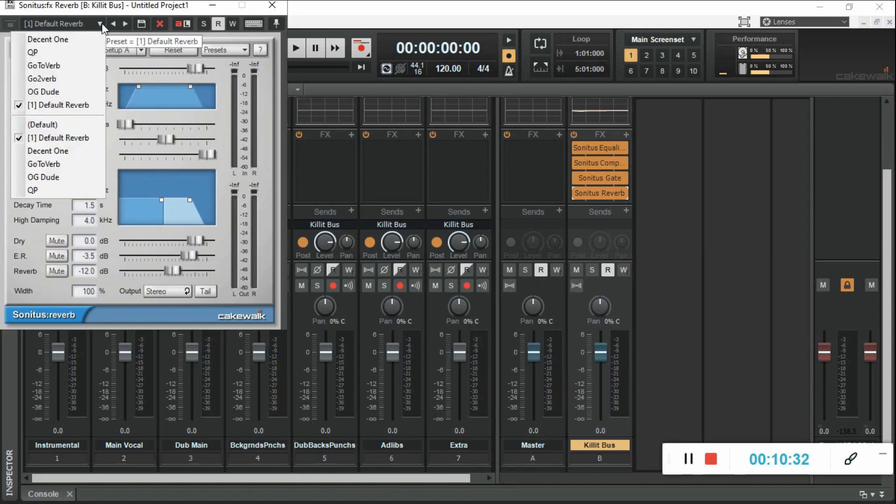
{"action": "left_click", "coordinate": [72, 42]}
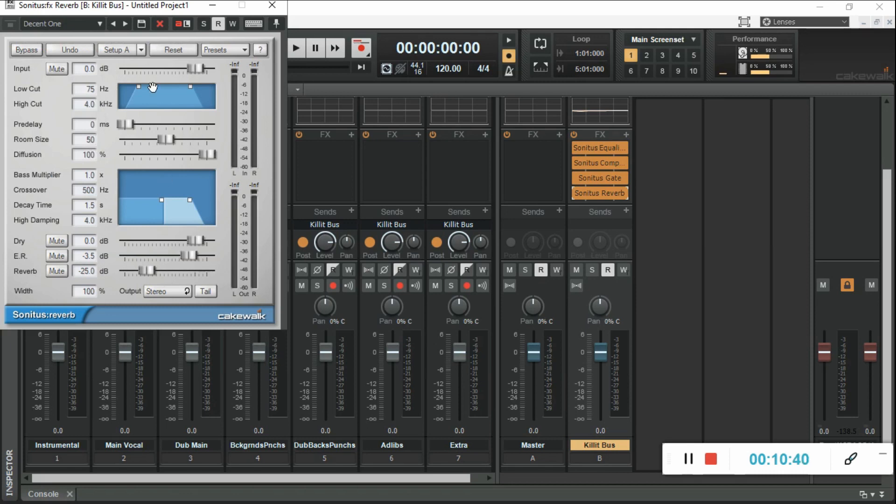
{"action": "left_click", "coordinate": [100, 24]}
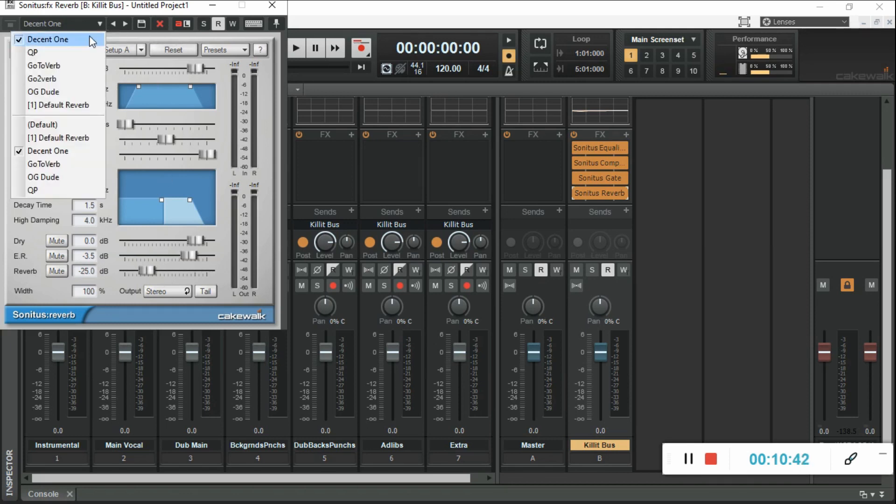
{"action": "left_click", "coordinate": [76, 52]}
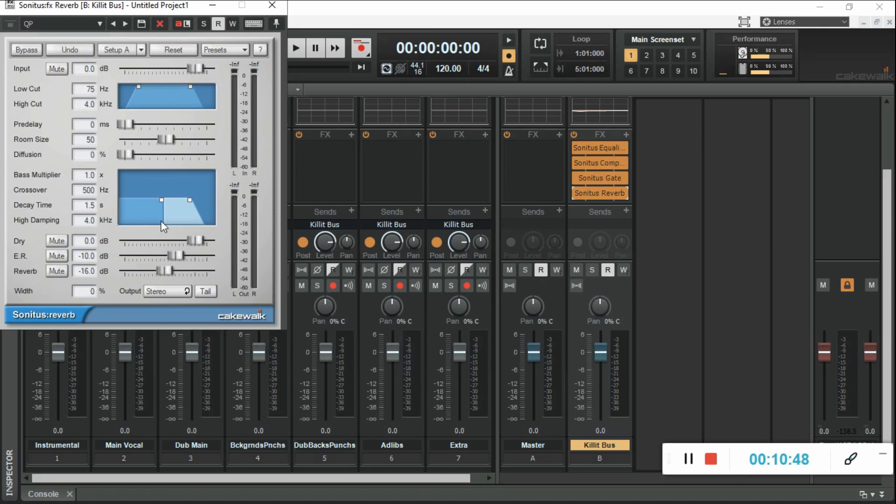
Step: Load the reverb's Decent One preset and close the plug-in
{"action": "left_click", "coordinate": [99, 24]}
{"action": "left_click", "coordinate": [82, 37]}
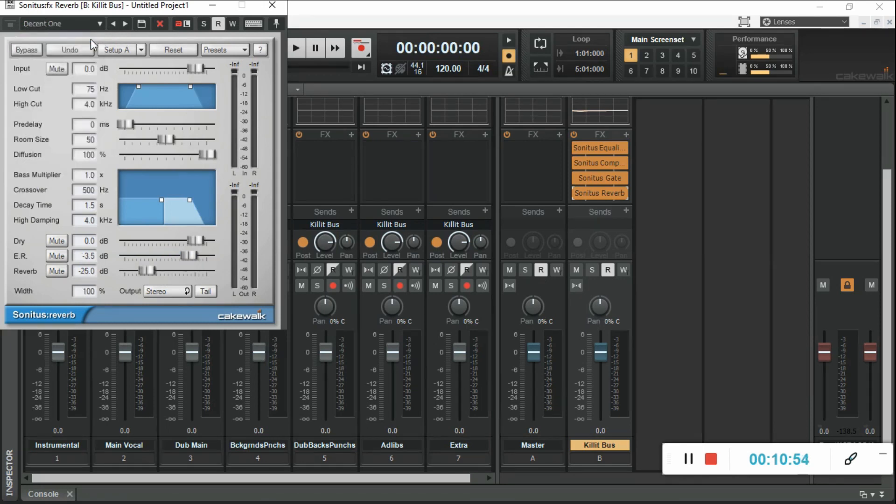
{"action": "left_click", "coordinate": [272, 5]}
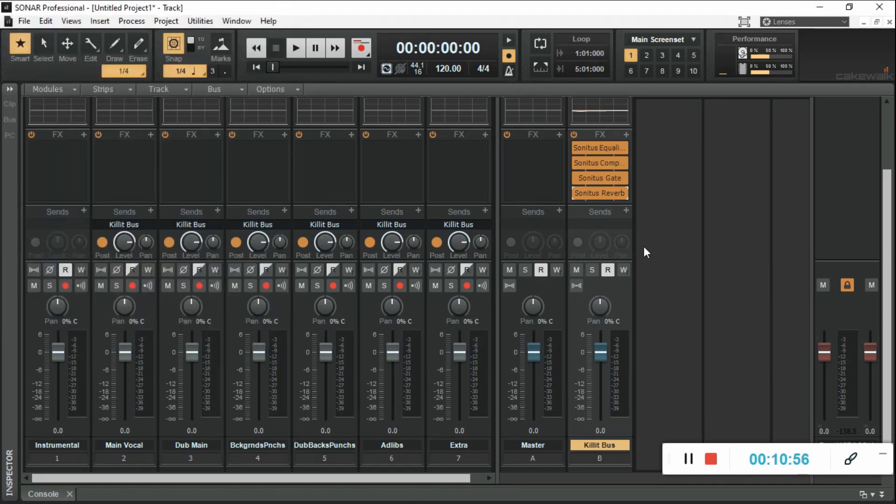
Step: Insert the BT DeEsser DS2S-3 from the Dynamics effects into the Killit Bus's FX rack and load its Male DeEsser 2 preset
{"action": "left_click", "coordinate": [627, 134]}
{"action": "mouse_move", "coordinate": [675, 153]}
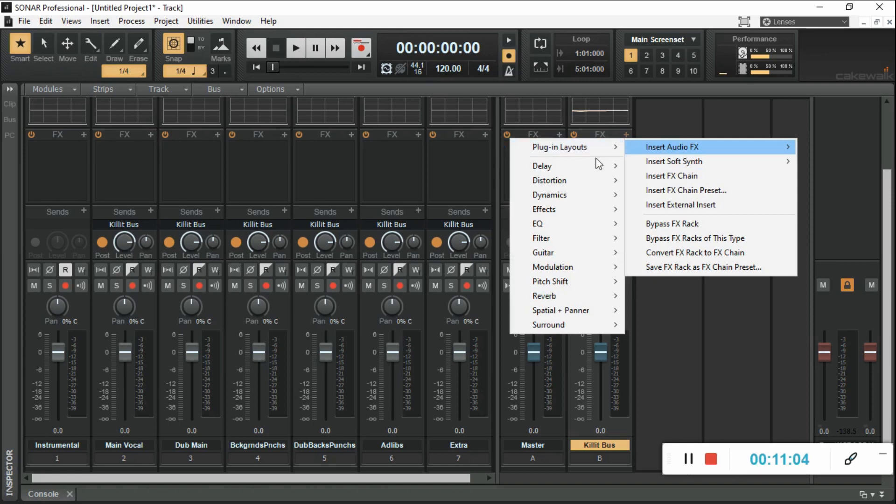
{"action": "mouse_move", "coordinate": [587, 192]}
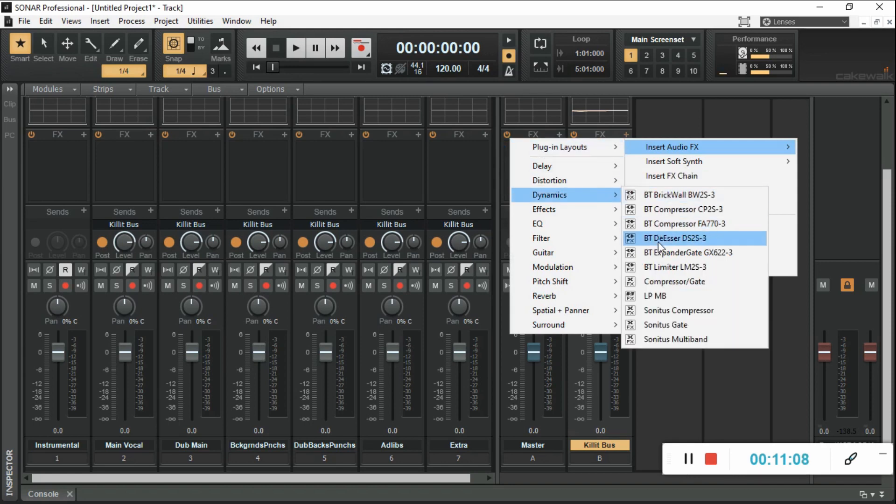
{"action": "left_click", "coordinate": [670, 241]}
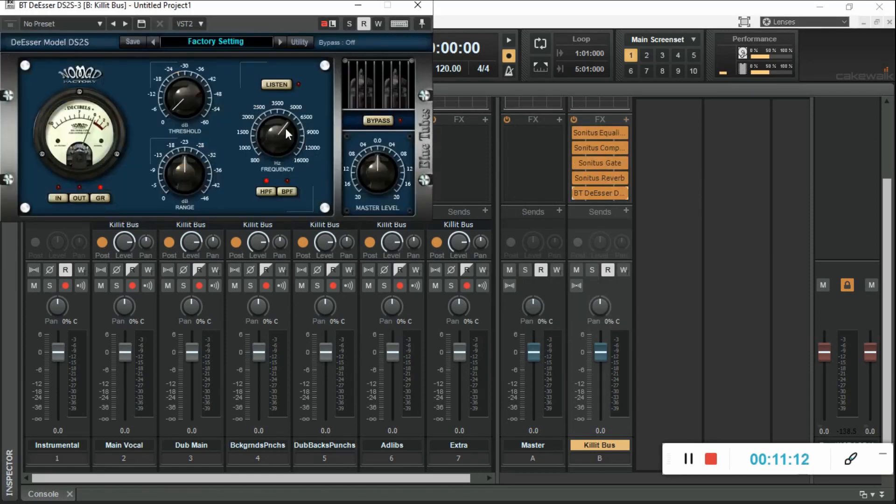
{"action": "left_click", "coordinate": [250, 43]}
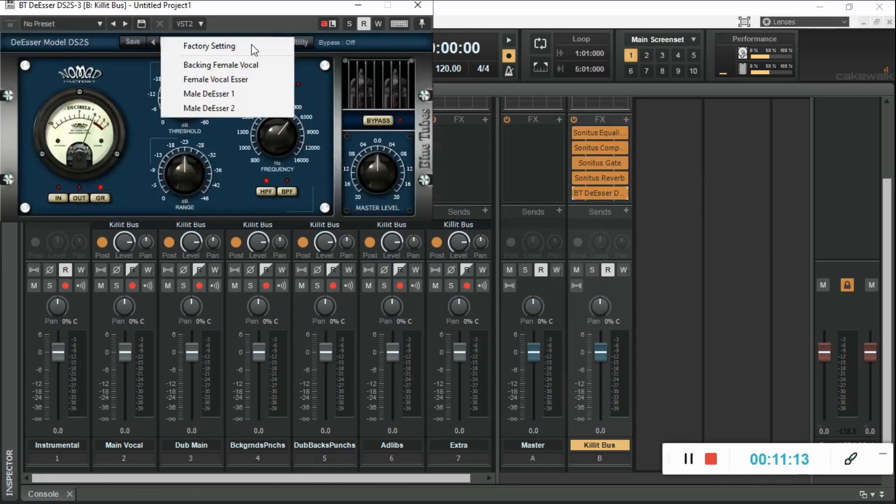
{"action": "left_click", "coordinate": [239, 108]}
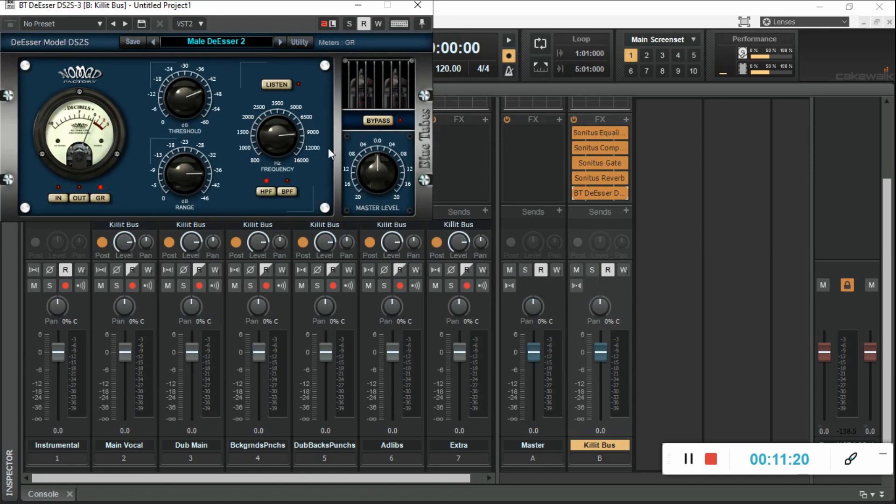
Step: Try the de-esser's threshold at -32.1 dB and experiment with its range, frequency, listening, metering and master level controls
{"action": "left_click_drag", "start_coordinate": [180, 83], "coordinate": [180, 114]}
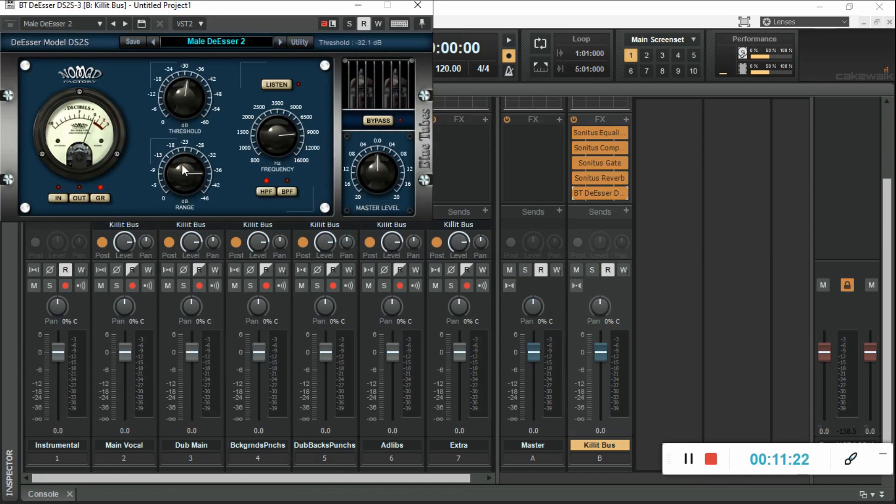
{"action": "left_click_drag", "start_coordinate": [181, 164], "coordinate": [181, 162]}
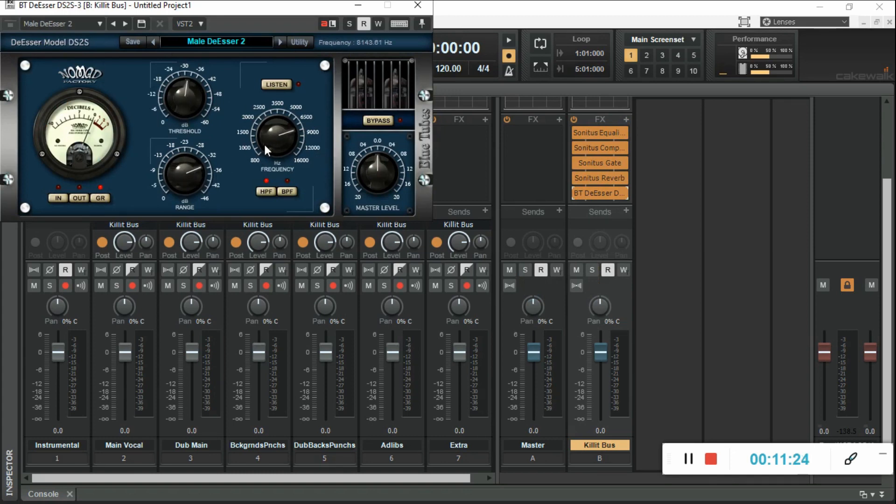
{"action": "left_click_drag", "start_coordinate": [264, 141], "coordinate": [267, 139]}
{"action": "left_click", "coordinate": [275, 84]}
{"action": "left_click", "coordinate": [284, 191]}
{"action": "left_click", "coordinate": [77, 196]}
{"action": "left_click", "coordinate": [65, 196]}
{"action": "left_click", "coordinate": [98, 197]}
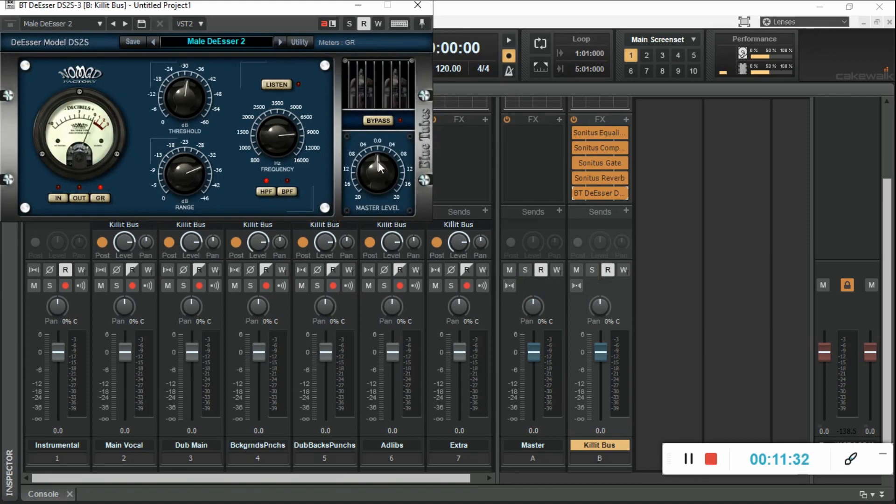
{"action": "mouse_move", "coordinate": [377, 161]}
{"action": "left_mouse_down"}
{"action": "mouse_move", "coordinate": [377, 191]}
{"action": "mouse_move", "coordinate": [373, 162]}
{"action": "left_mouse_up"}
Step: Reload the de-esser's Male DeEsser 2 preset and close the plug-in
{"action": "left_click", "coordinate": [229, 43]}
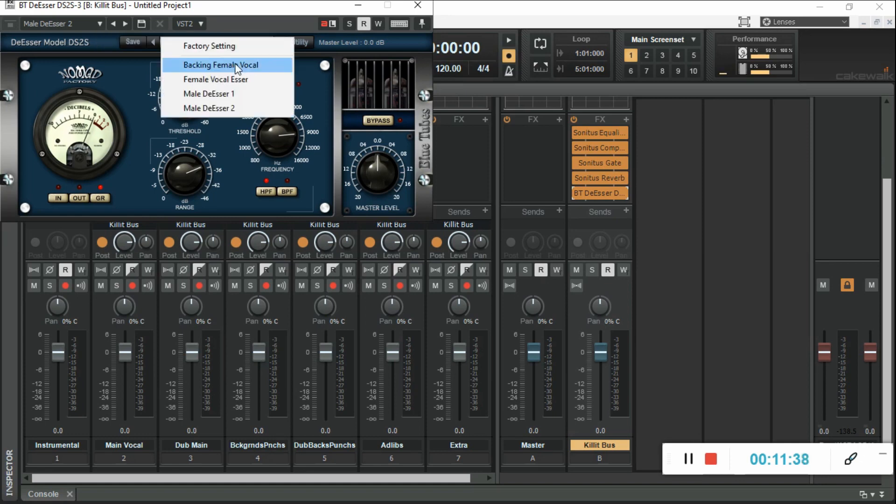
{"action": "left_click", "coordinate": [237, 105]}
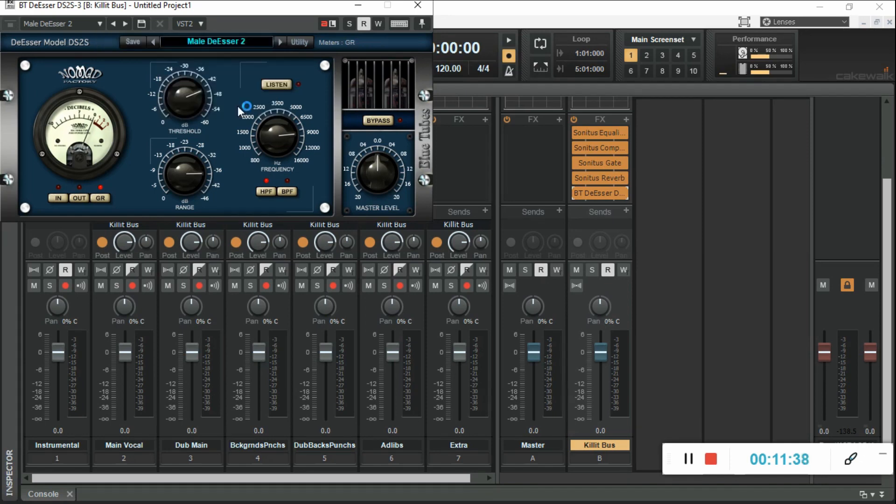
{"action": "left_click", "coordinate": [419, 5]}
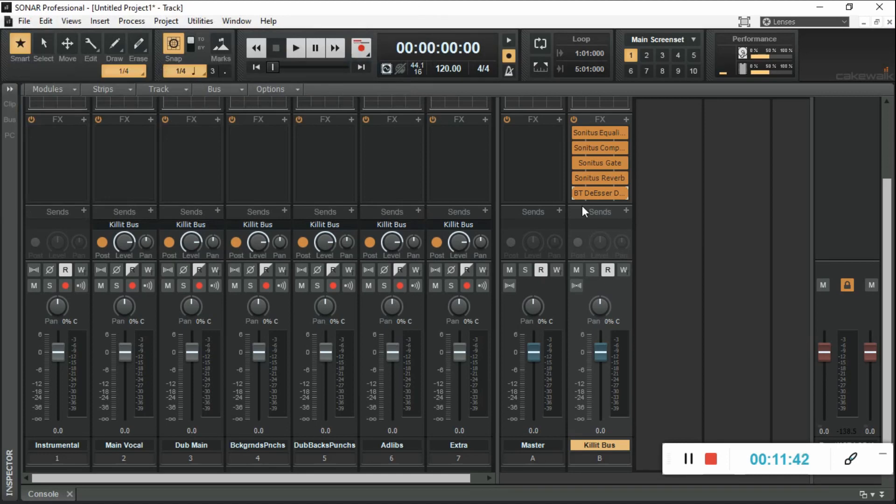
Step: Insert the Sonitus Delay from the Delay effects into the Killit Bus's FX rack
{"action": "left_click", "coordinate": [626, 119]}
{"action": "mouse_move", "coordinate": [684, 133]}
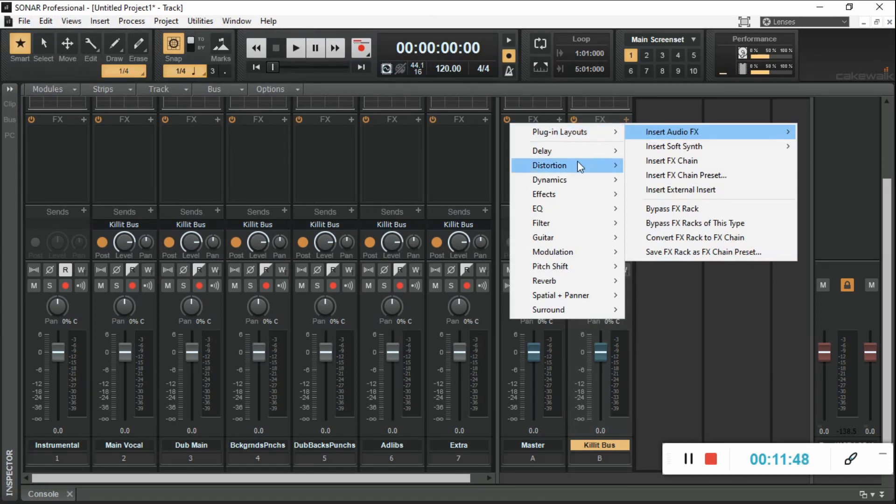
{"action": "mouse_move", "coordinate": [576, 180]}
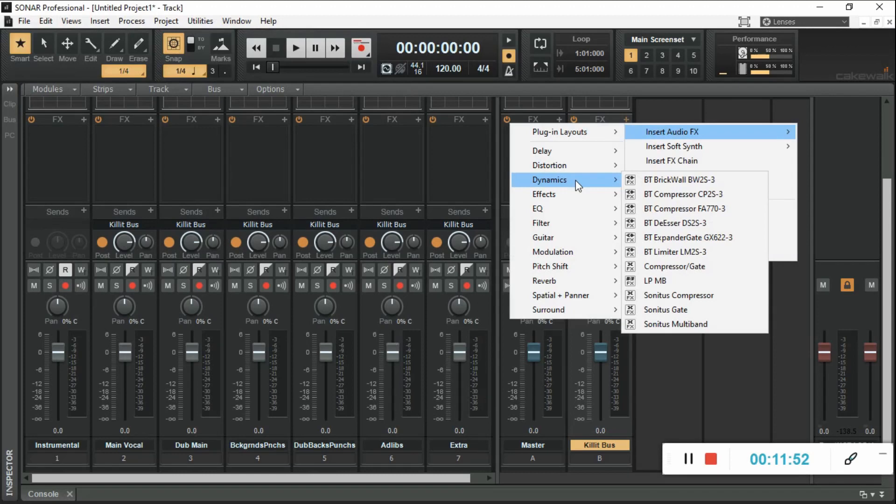
{"action": "mouse_move", "coordinate": [569, 154]}
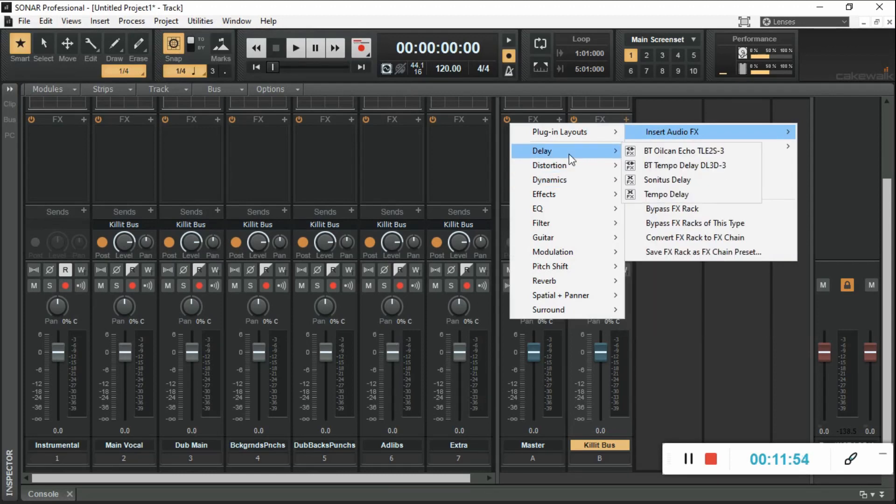
{"action": "left_click", "coordinate": [667, 176]}
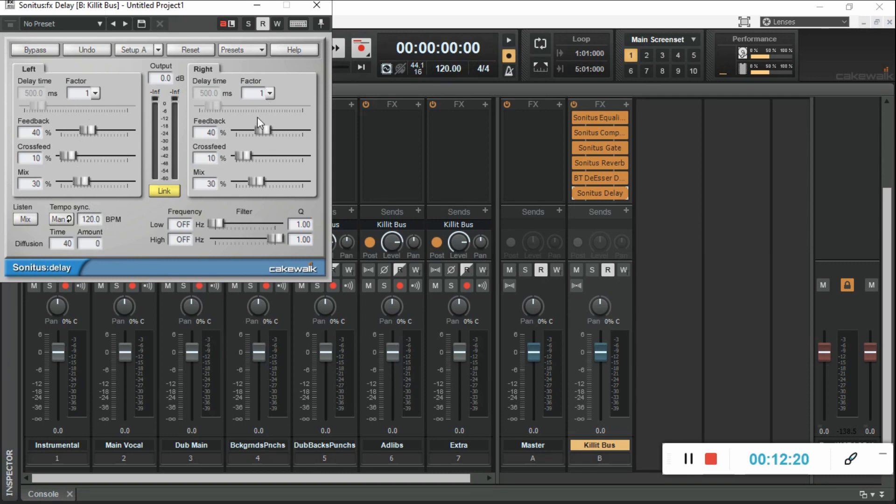
Step: Set the delay's mix to 5% and feedback to 10% on both channels, keeping the channels linked
{"action": "left_click_drag", "start_coordinate": [83, 181], "coordinate": [65, 184]}
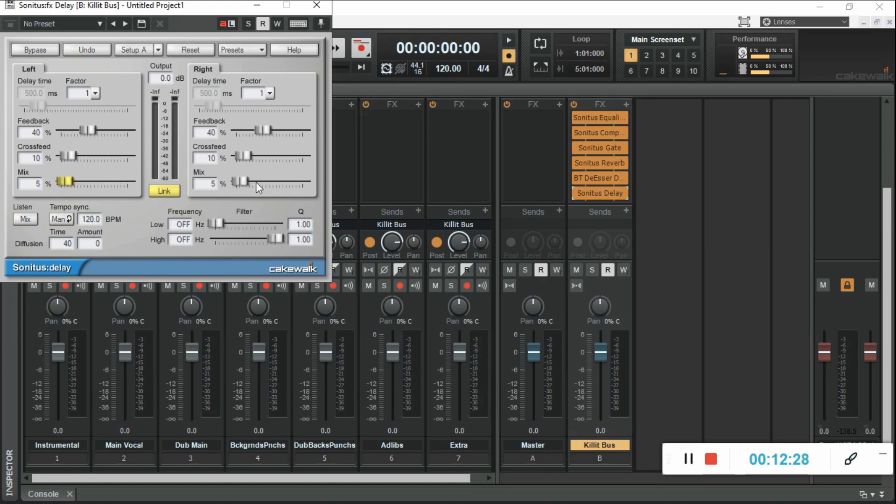
{"action": "left_click", "coordinate": [159, 194]}
{"action": "left_click", "coordinate": [160, 194]}
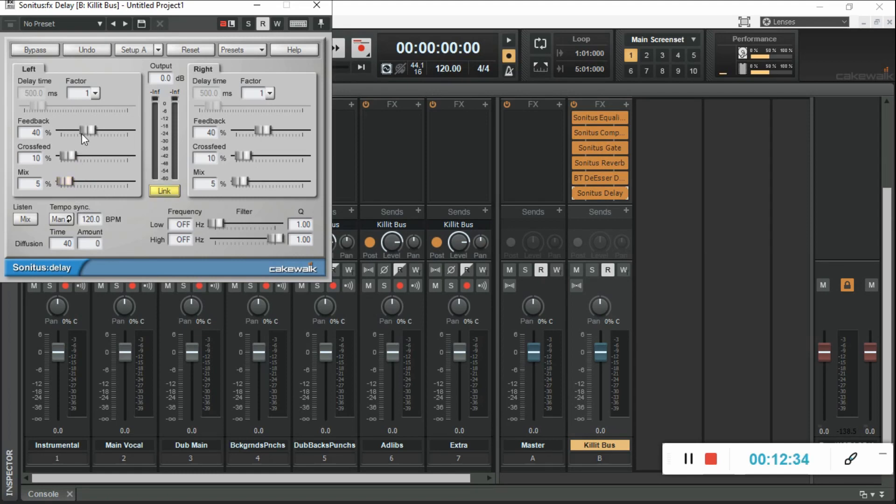
{"action": "left_click_drag", "start_coordinate": [86, 130], "coordinate": [68, 131]}
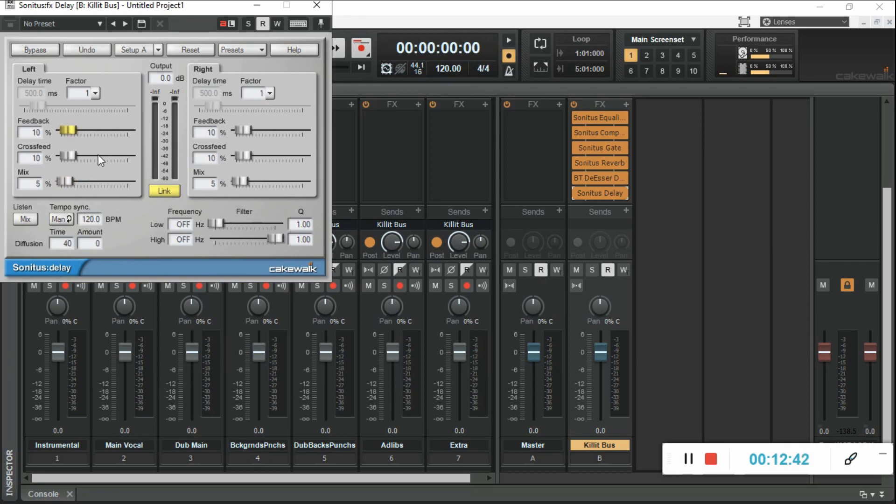
Step: Try a delay factor of 1/2 on both the left and right channels
{"action": "left_click", "coordinate": [96, 93]}
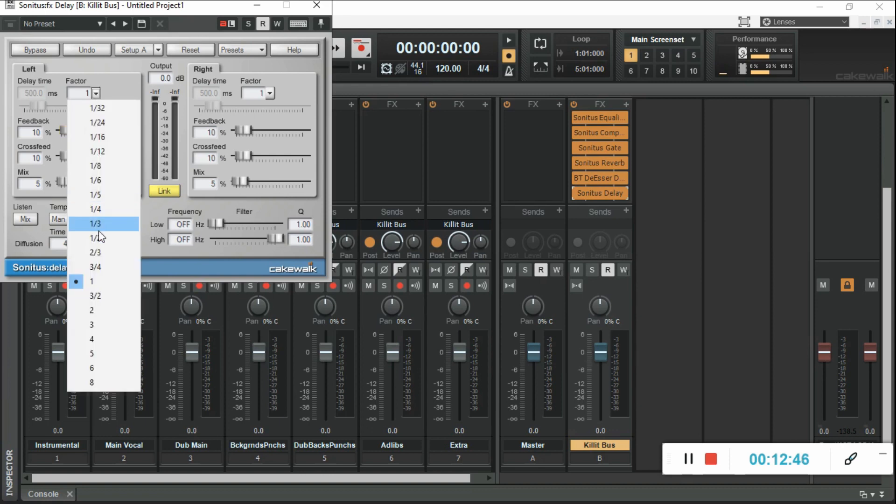
{"action": "left_click", "coordinate": [99, 237]}
{"action": "left_click", "coordinate": [269, 94]}
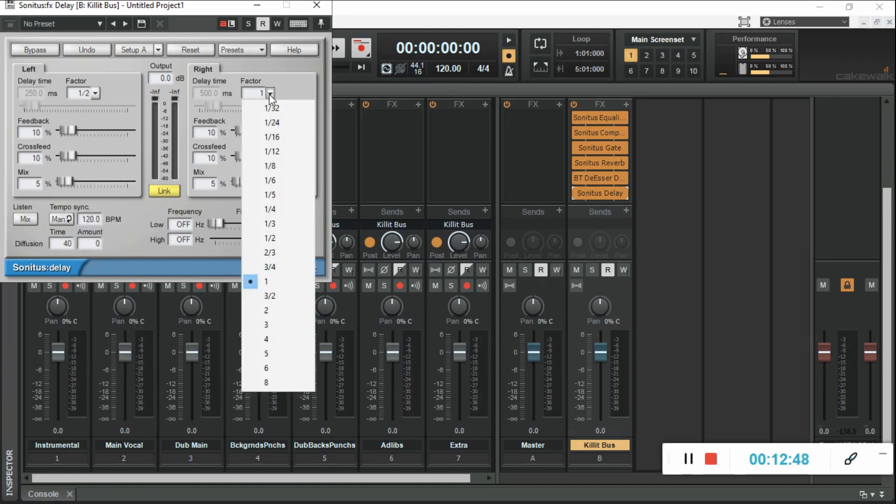
{"action": "left_click", "coordinate": [269, 238]}
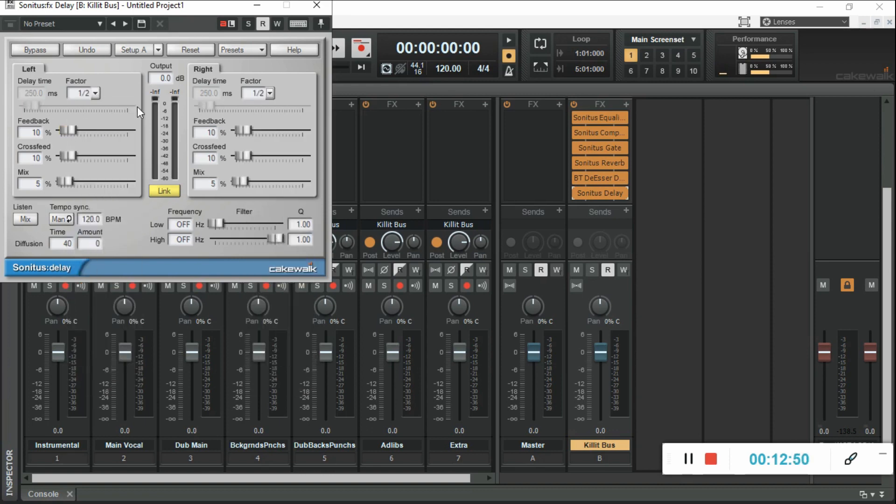
Step: Set the delay factor to 1/4 on both the left and right channels
{"action": "left_click", "coordinate": [94, 93]}
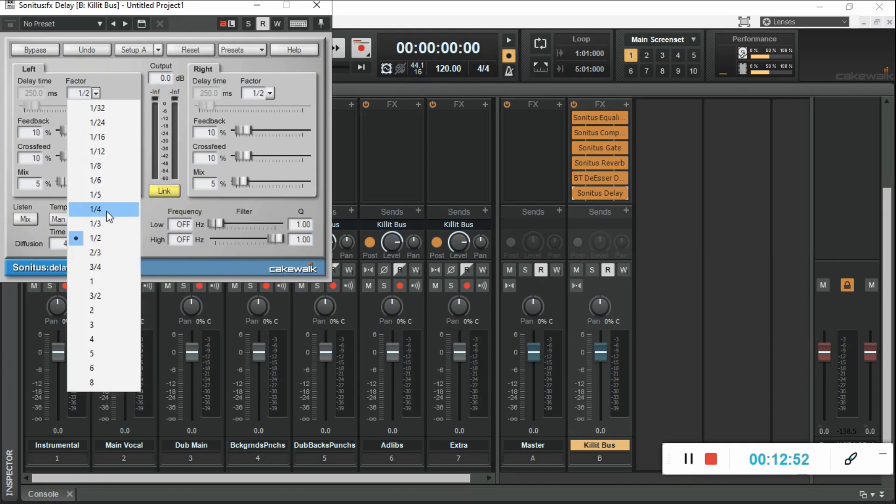
{"action": "left_click", "coordinate": [107, 211]}
{"action": "left_click", "coordinate": [273, 96]}
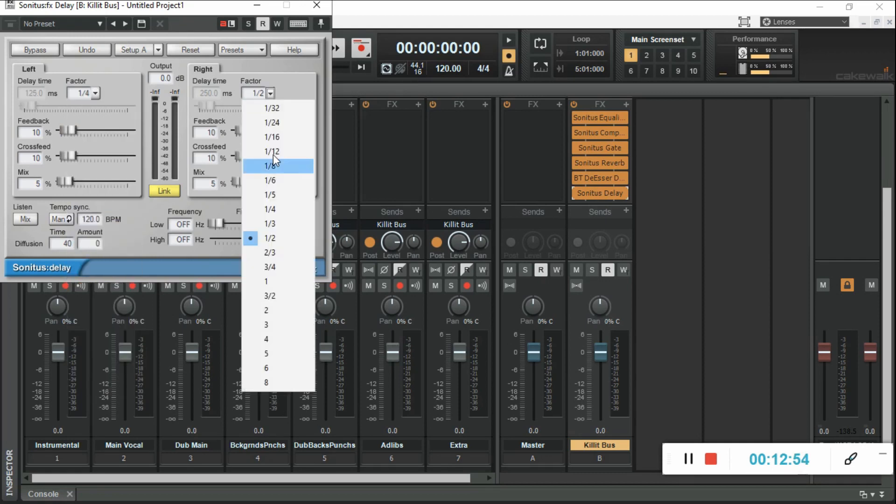
{"action": "left_click", "coordinate": [279, 205]}
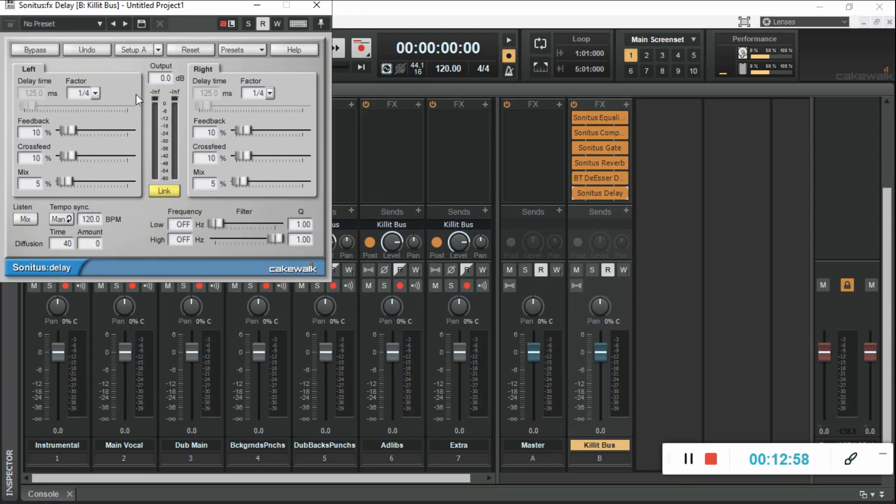
Step: Close the delay's settings and insert the BT ValveDriver ADR2S-3 from the Distortion effects into the Killit Bus's FX rack
{"action": "left_click", "coordinate": [318, 8]}
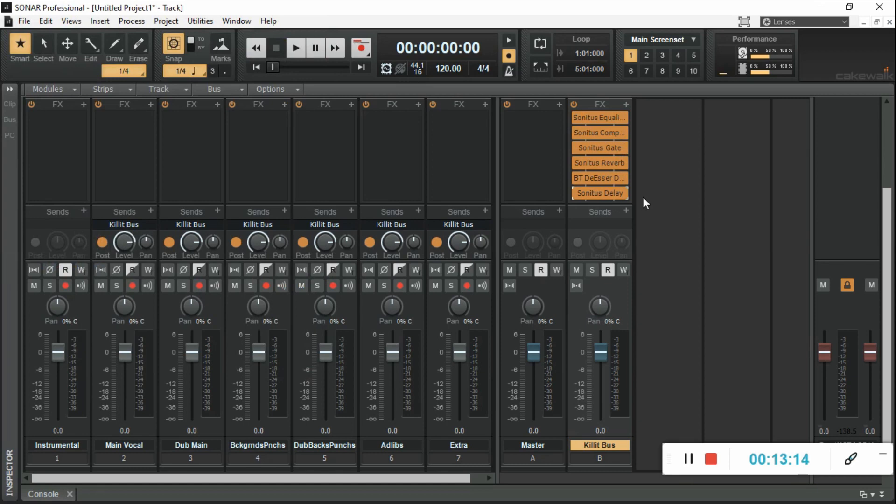
{"action": "left_click", "coordinate": [626, 104]}
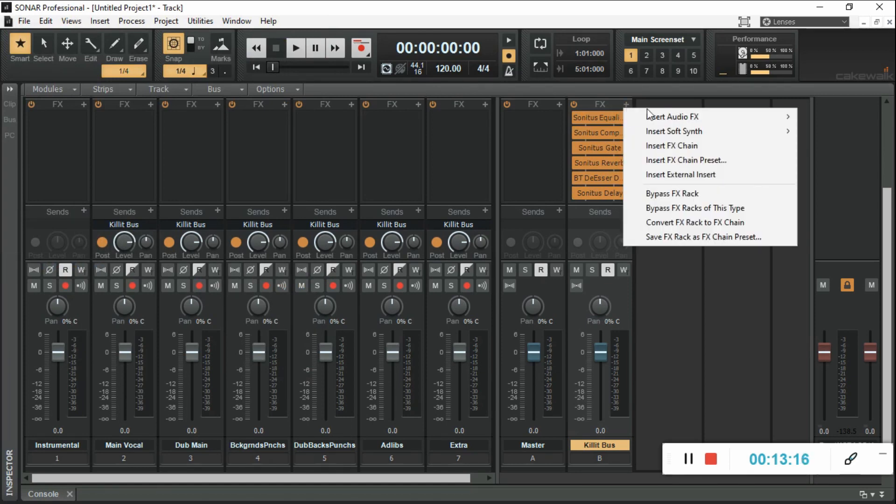
{"action": "mouse_move", "coordinate": [659, 113]}
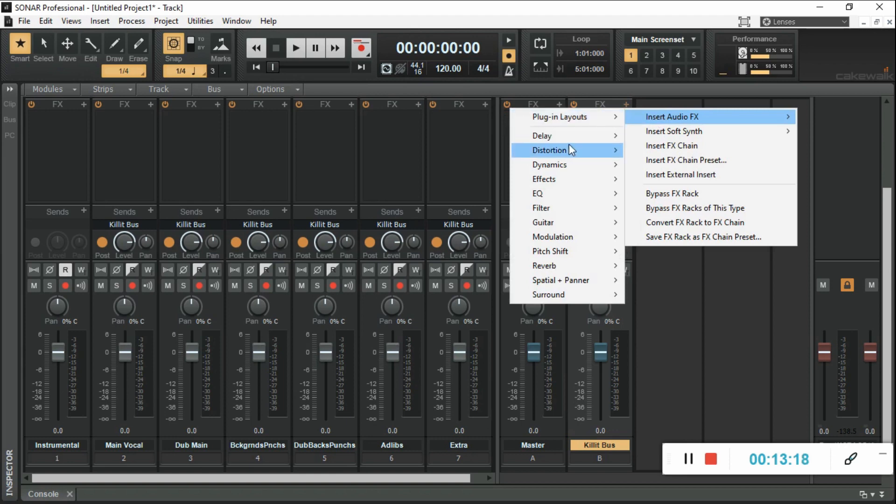
{"action": "mouse_move", "coordinate": [569, 148]}
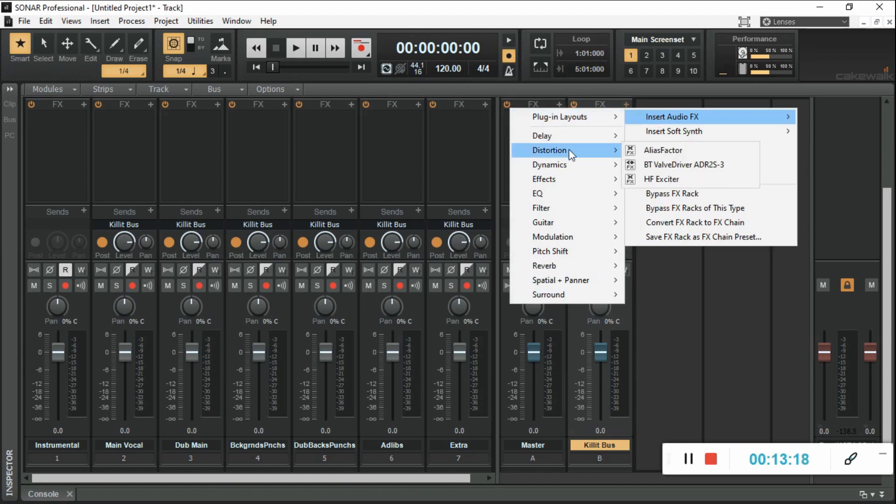
{"action": "left_click", "coordinate": [666, 164]}
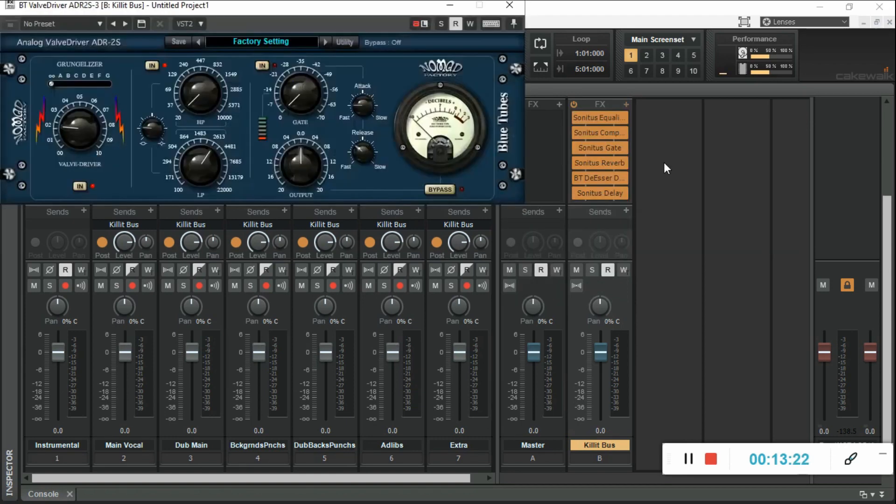
Step: Load the ValveDriver's Acoustic Guitar LoFi preset, lower its gate threshold, and set its output to about -0.4 dB
{"action": "left_click", "coordinate": [290, 43]}
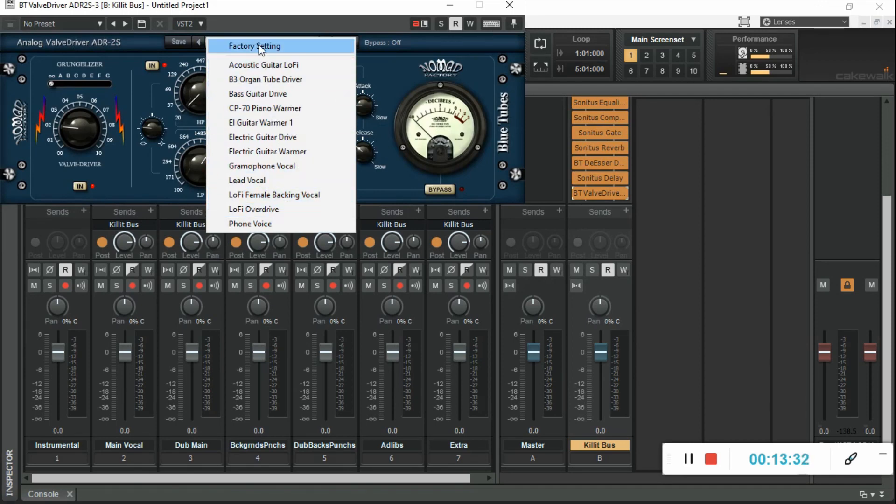
{"action": "left_click", "coordinate": [258, 63]}
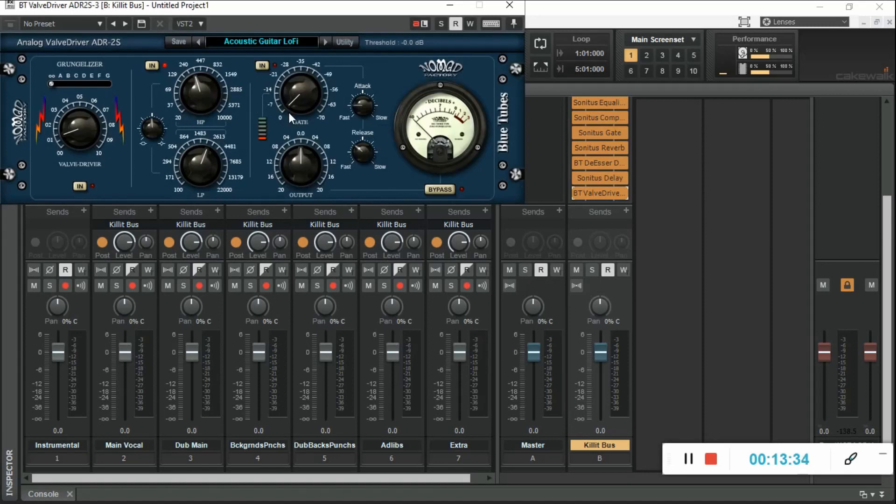
{"action": "mouse_move", "coordinate": [290, 113]}
{"action": "left_mouse_down"}
{"action": "mouse_move", "coordinate": [297, 71]}
{"action": "mouse_move", "coordinate": [301, 121]}
{"action": "left_mouse_up"}
{"action": "left_click_drag", "start_coordinate": [302, 159], "coordinate": [298, 175]}
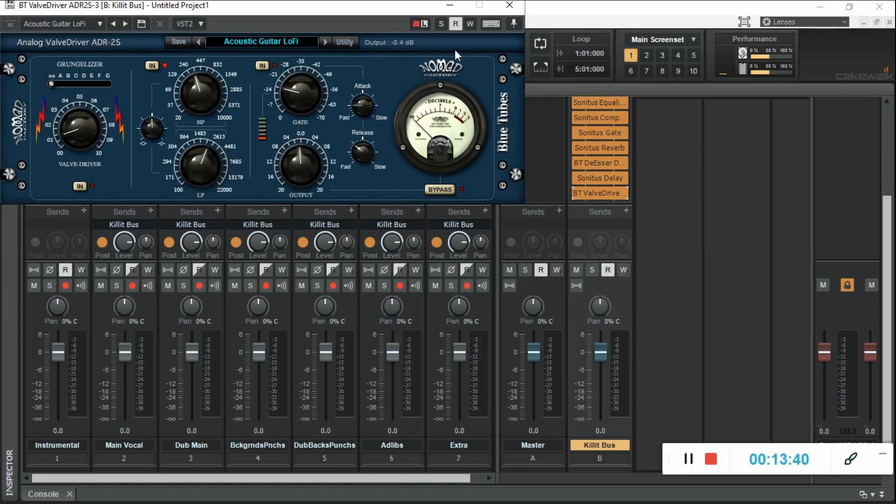
{"action": "left_click", "coordinate": [509, 5]}
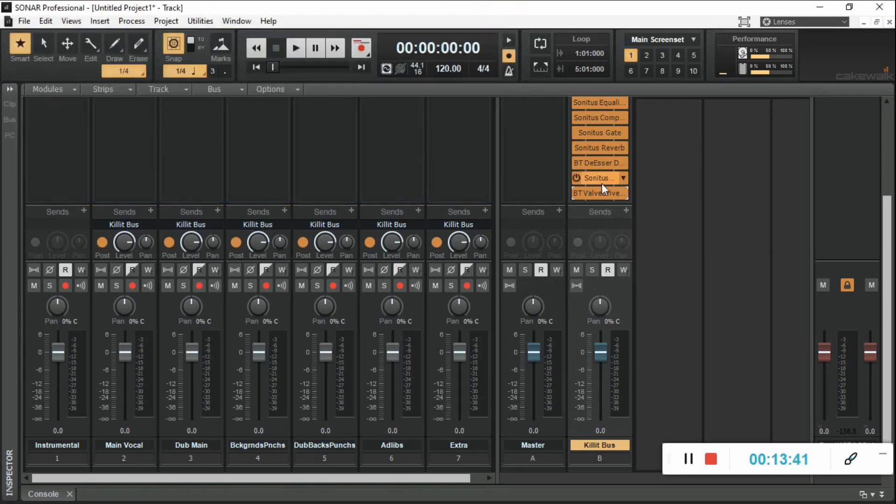
Step: Bypass the BT ValveDriver effect in the Killit Bus's FX rack
{"action": "left_click", "coordinate": [576, 192]}
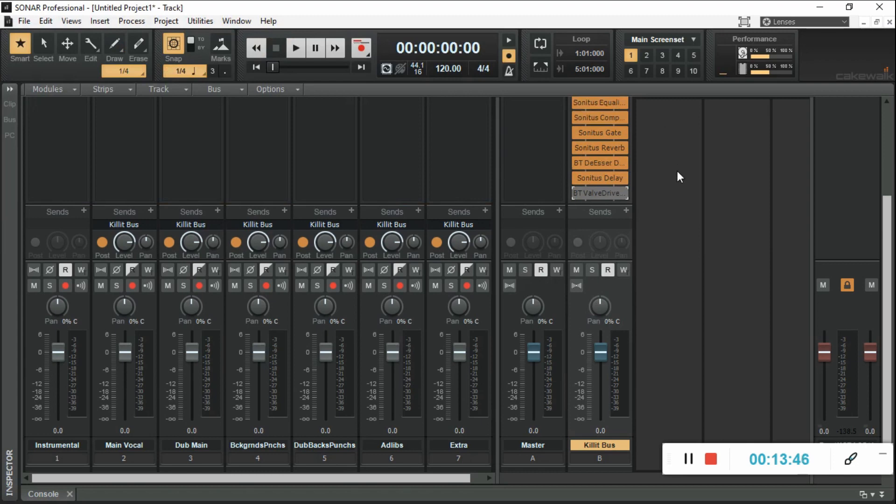
{"action": "scroll", "coordinate": [677, 171], "scroll_direction": "up", "scroll_amount": 2}
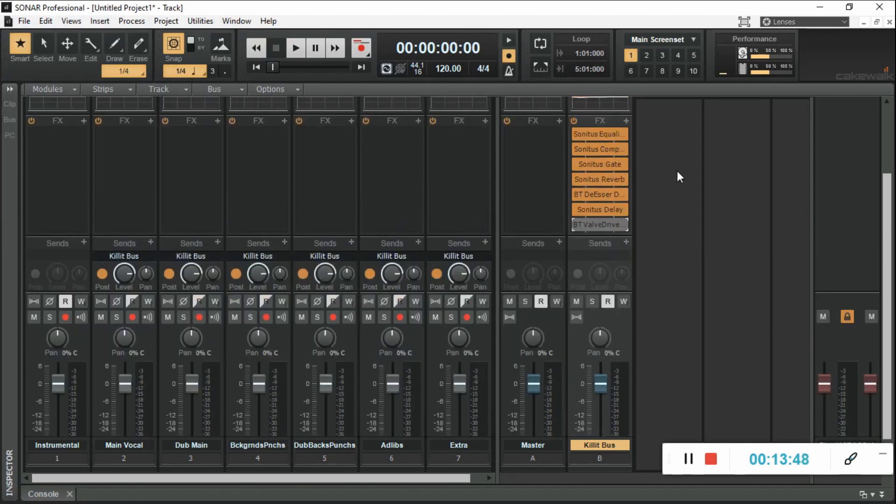
{"action": "scroll", "coordinate": [678, 172], "scroll_direction": "down", "scroll_amount": 2}
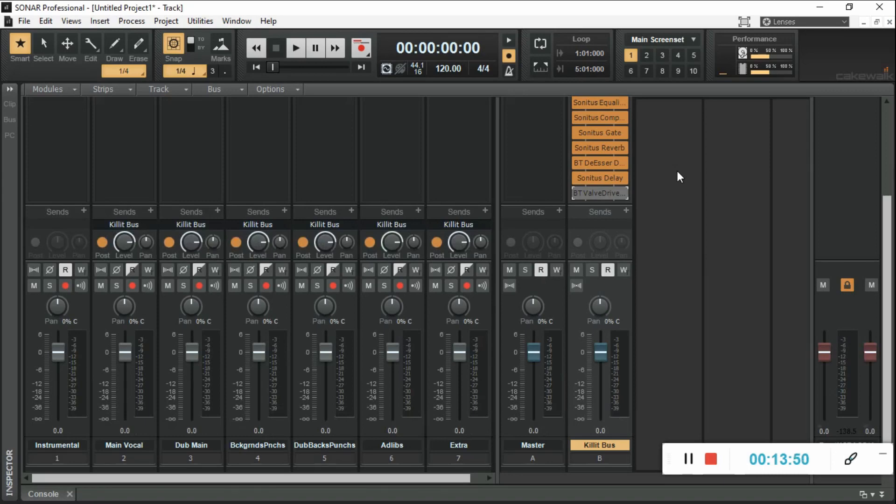
Step: Return from the console to the full track view, showing the tracks from Instrumental onwards
{"action": "key", "text": "alt+1"}
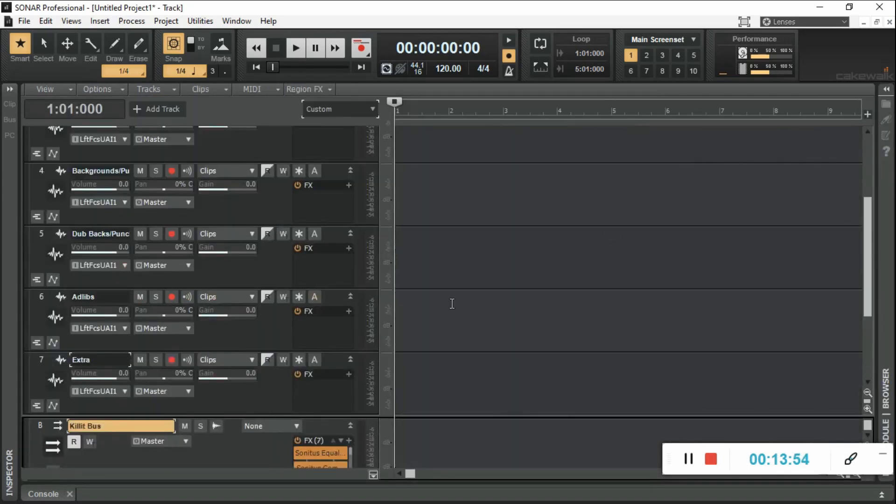
{"action": "scroll", "coordinate": [544, 291], "scroll_direction": "up", "scroll_amount": 1}
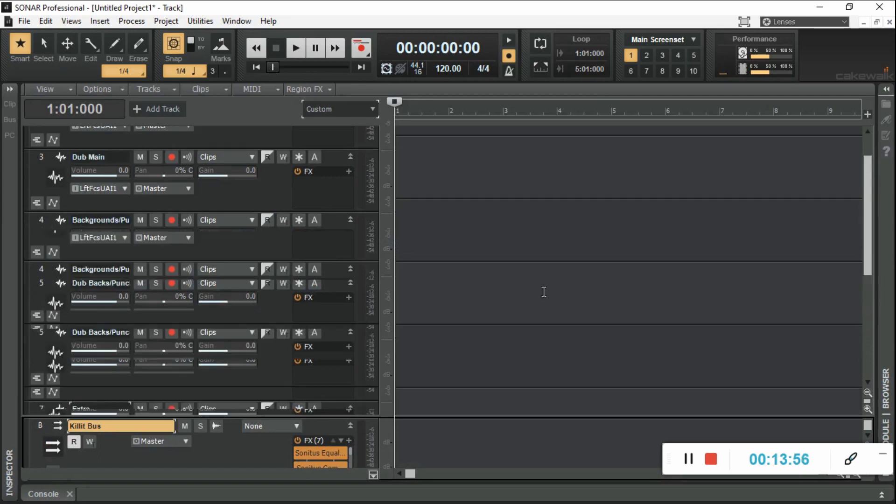
{"action": "scroll", "coordinate": [543, 292], "scroll_direction": "up", "scroll_amount": 2}
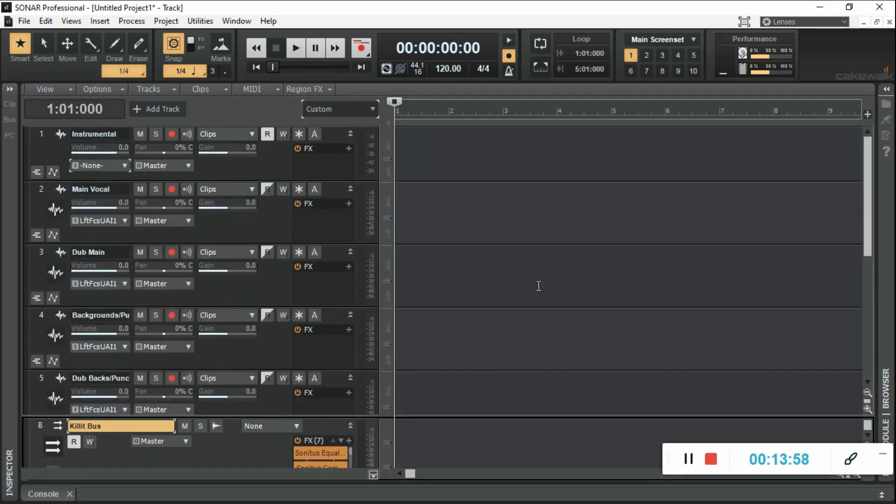